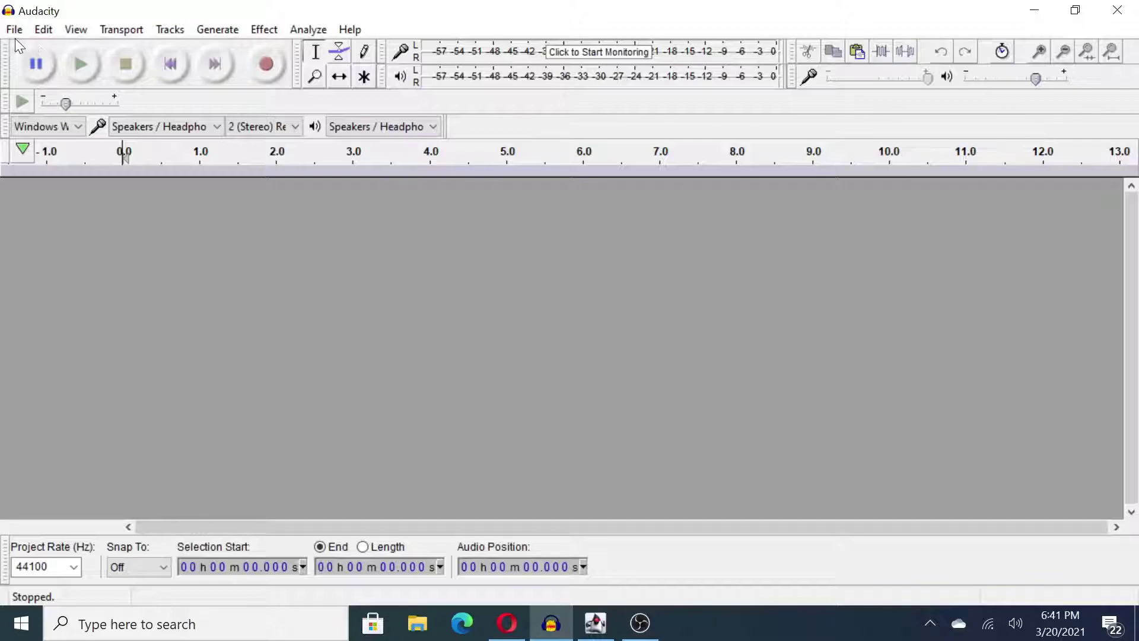
Step: Import 'just as i am first part.wav' as a new stereo track using the default import method
click(16, 31)
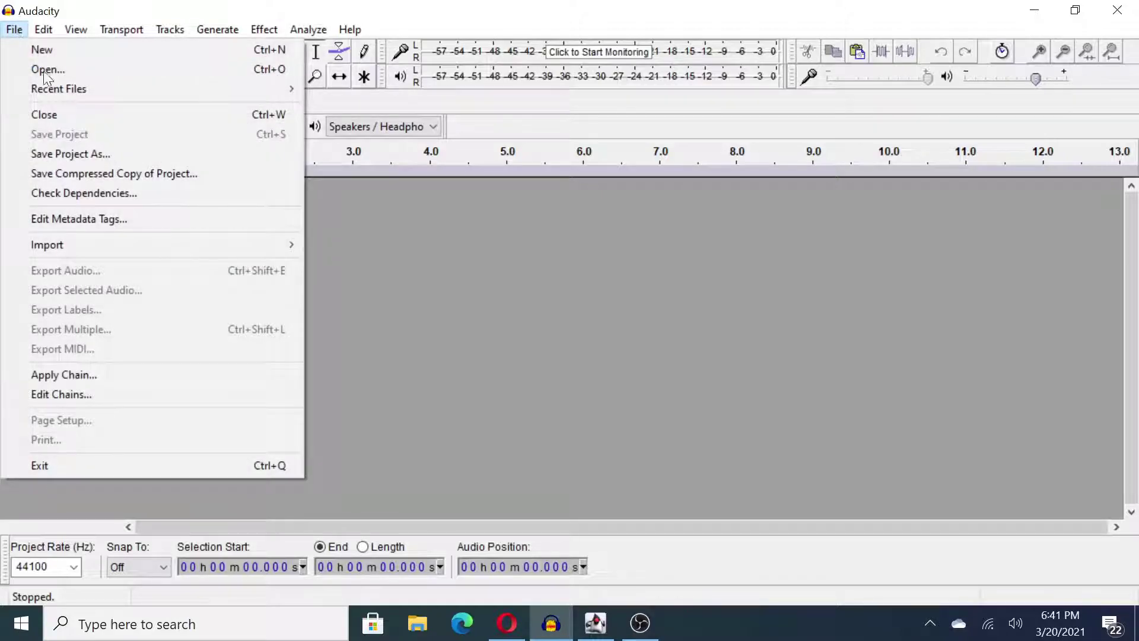
mouse_move(204, 254)
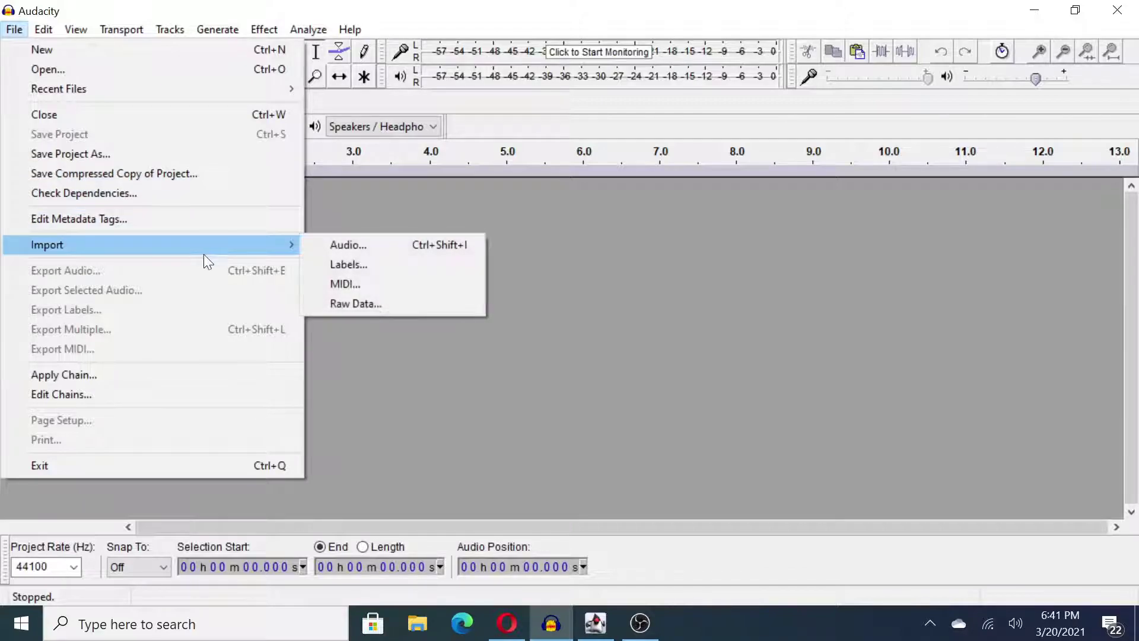
click(343, 245)
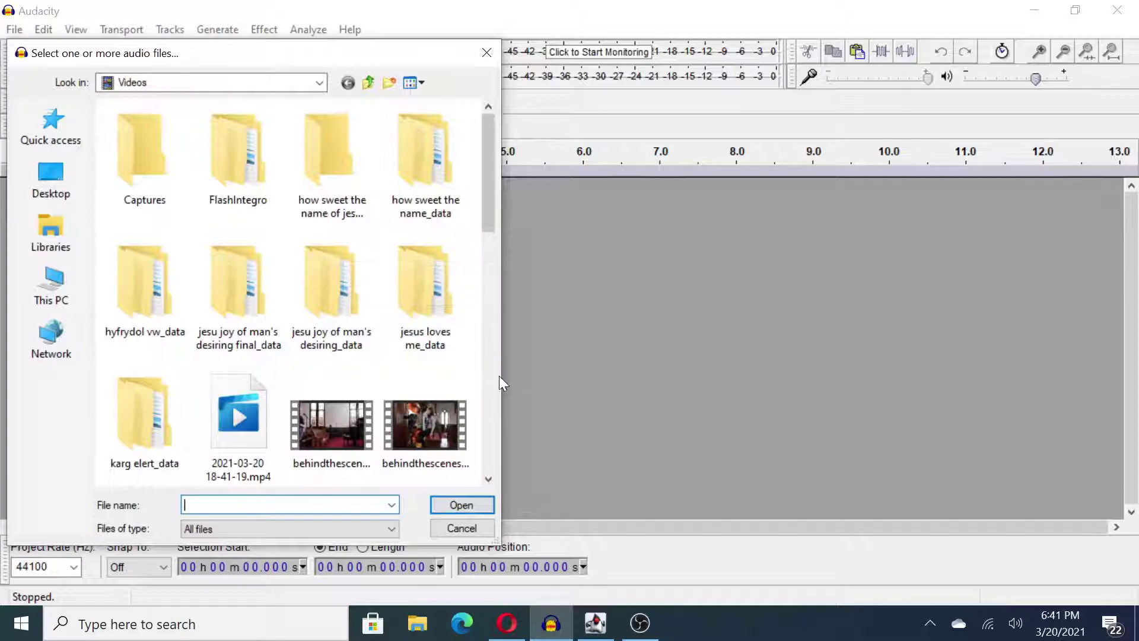
scroll(490, 382, down, 3)
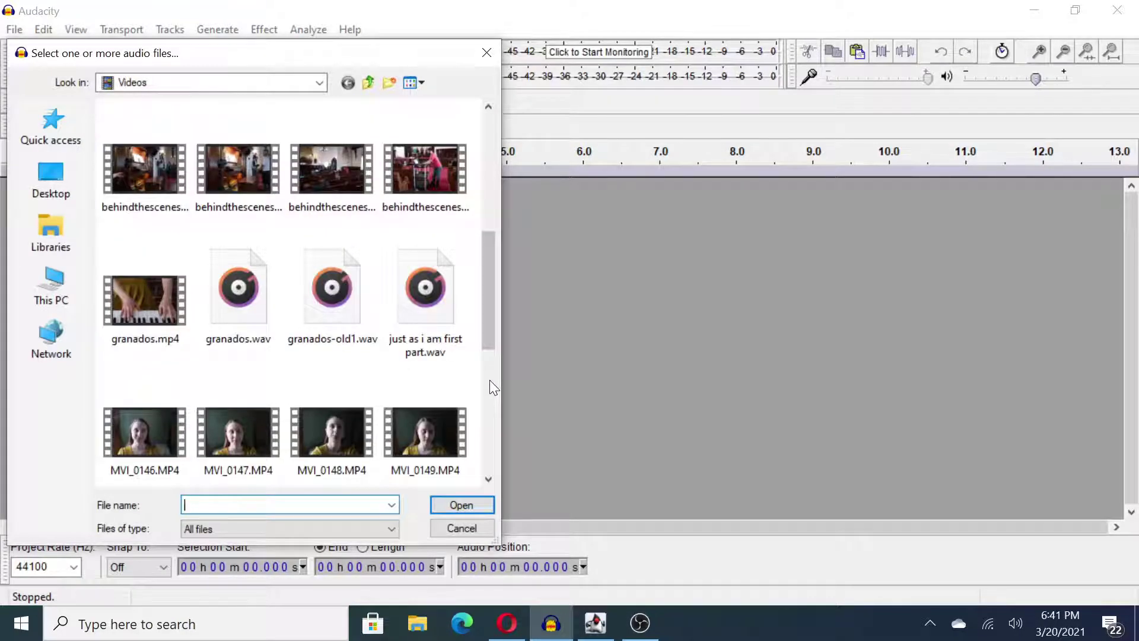
double_click(428, 275)
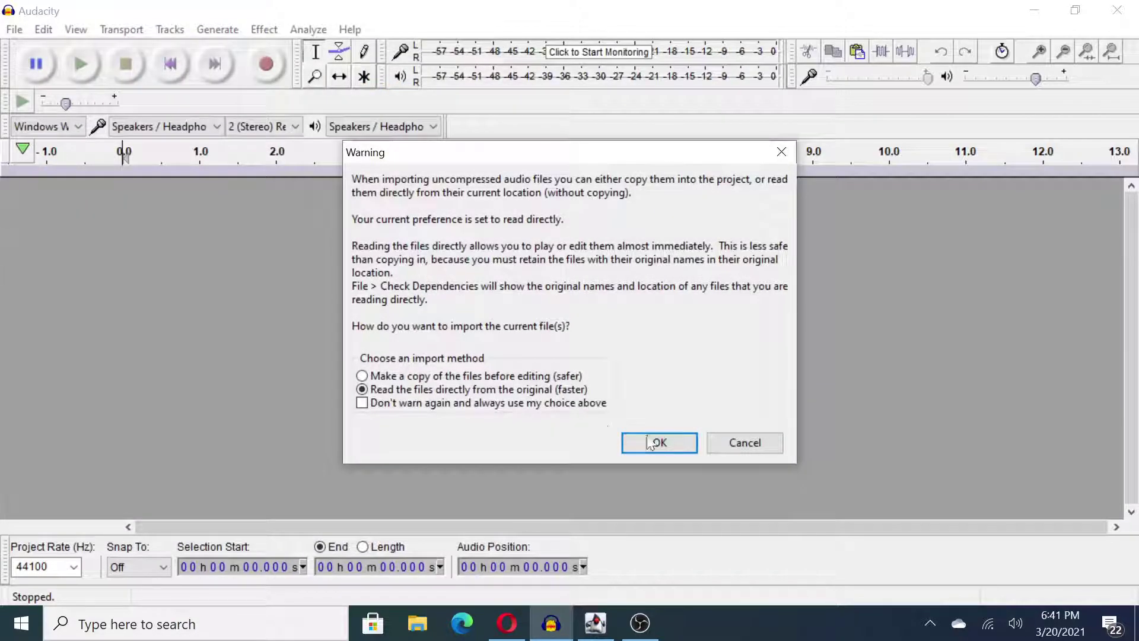
click(657, 443)
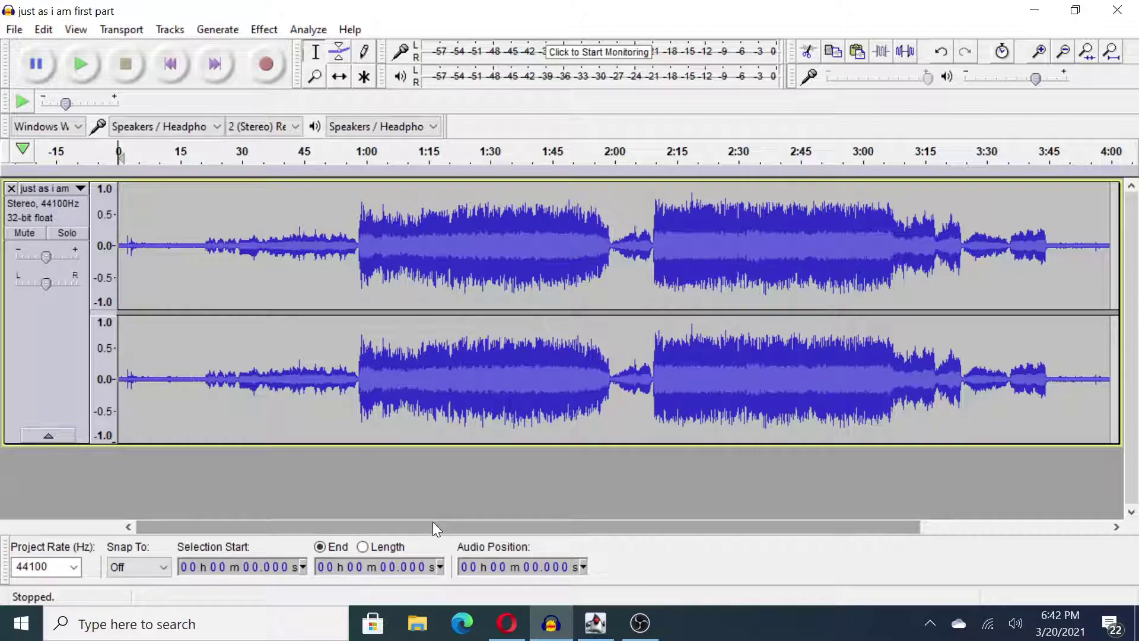
Step: Scroll the timeline back to 0 and play the four-minute organ track
drag(433, 522, 414, 542)
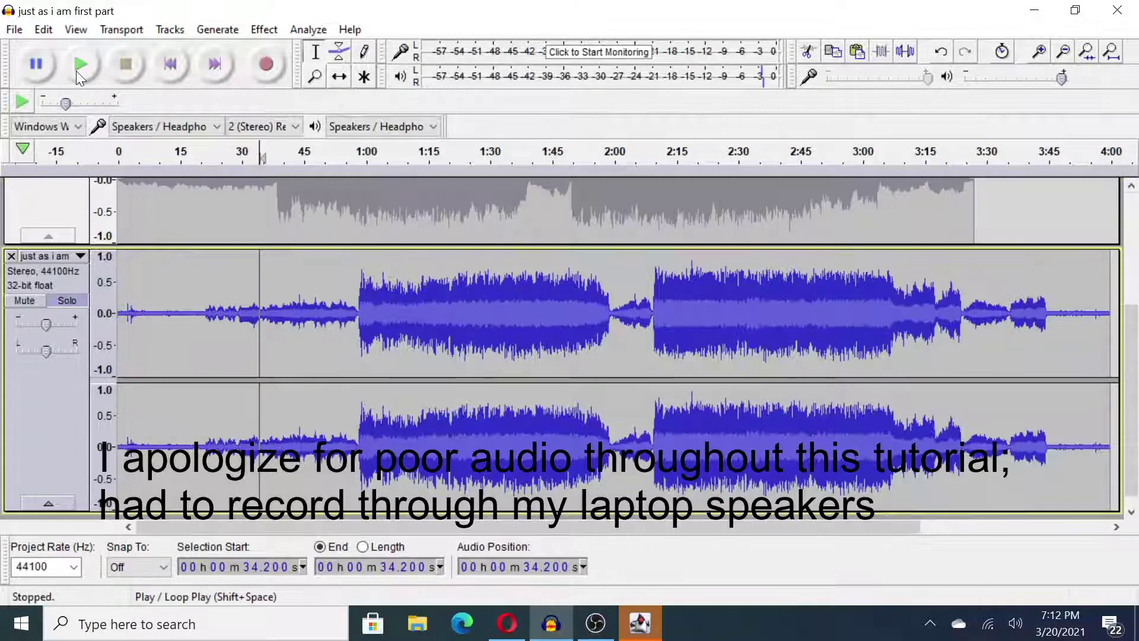
click(76, 69)
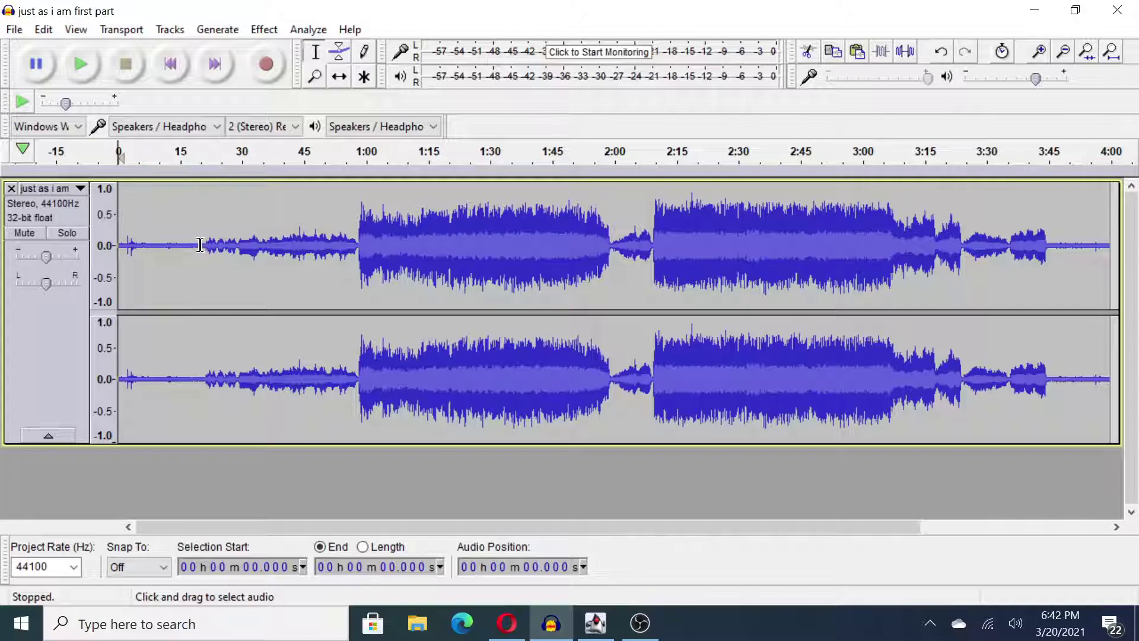
Step: Delete the opening 19.9 seconds of near-silence from the track
click(1044, 56)
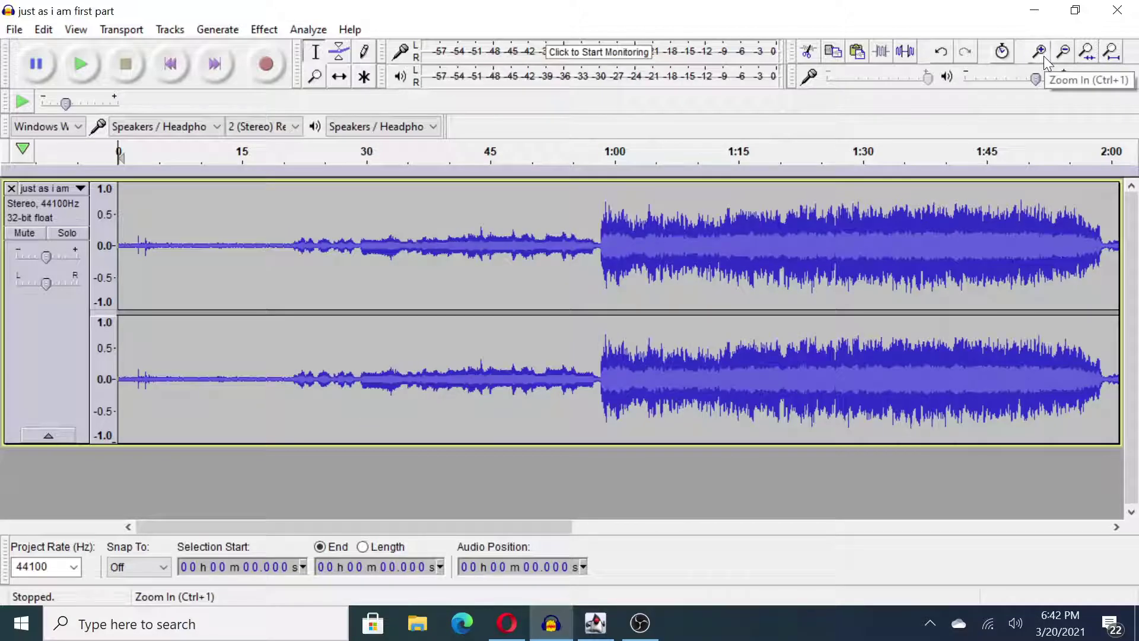
click(1044, 55)
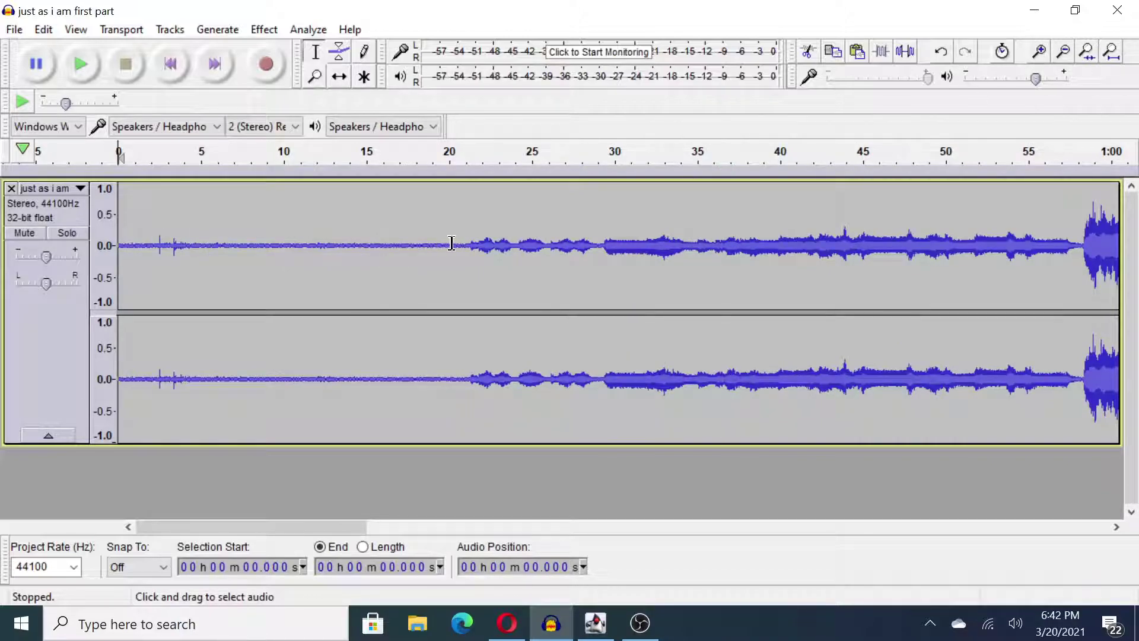
drag(446, 247, 101, 255)
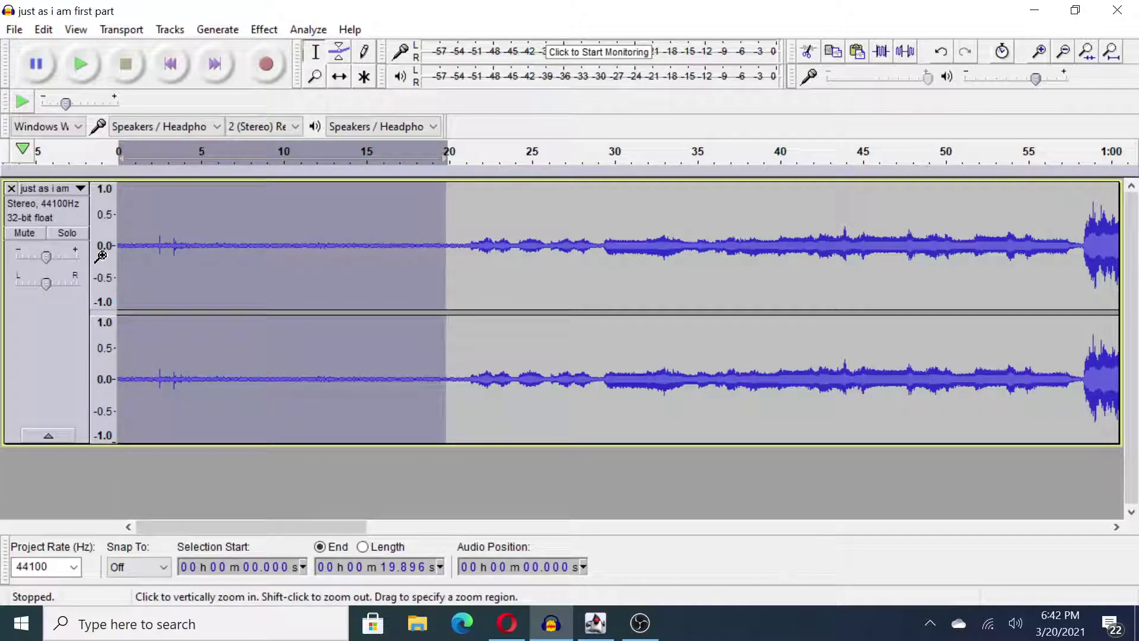
key(Delete)
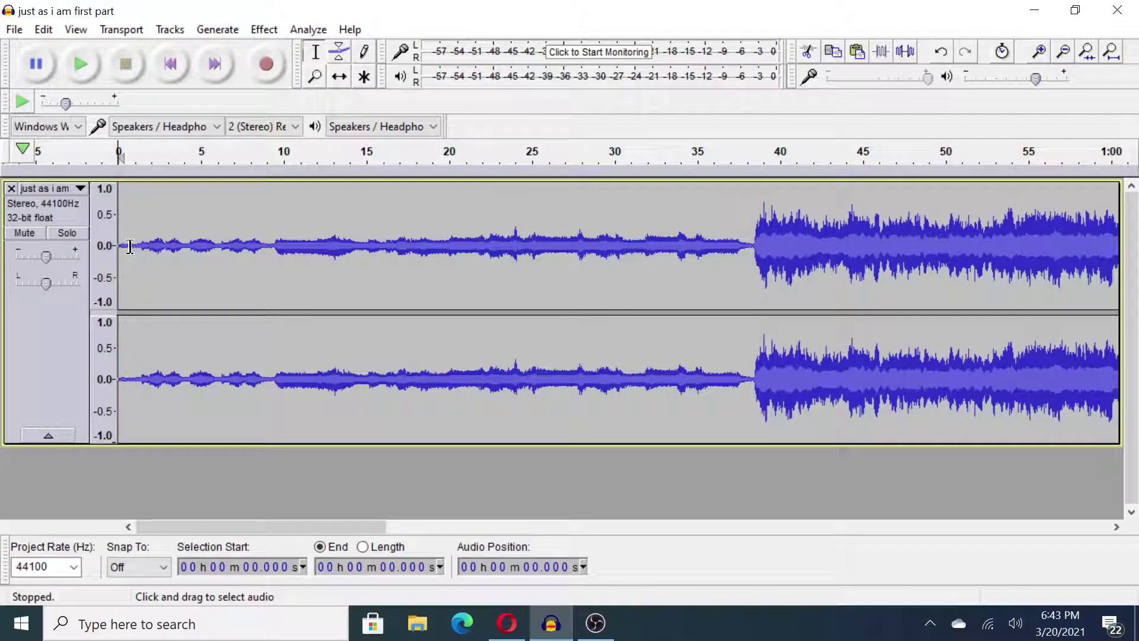
Step: Fade in the first second of audio and play it back to check
drag(135, 246, 111, 248)
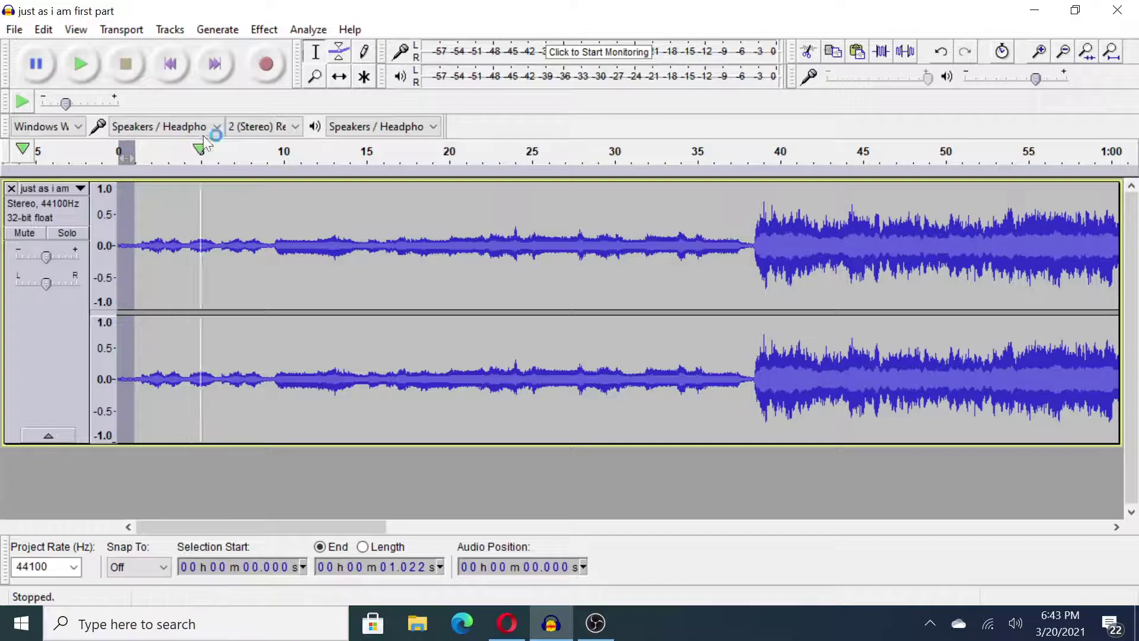
click(263, 30)
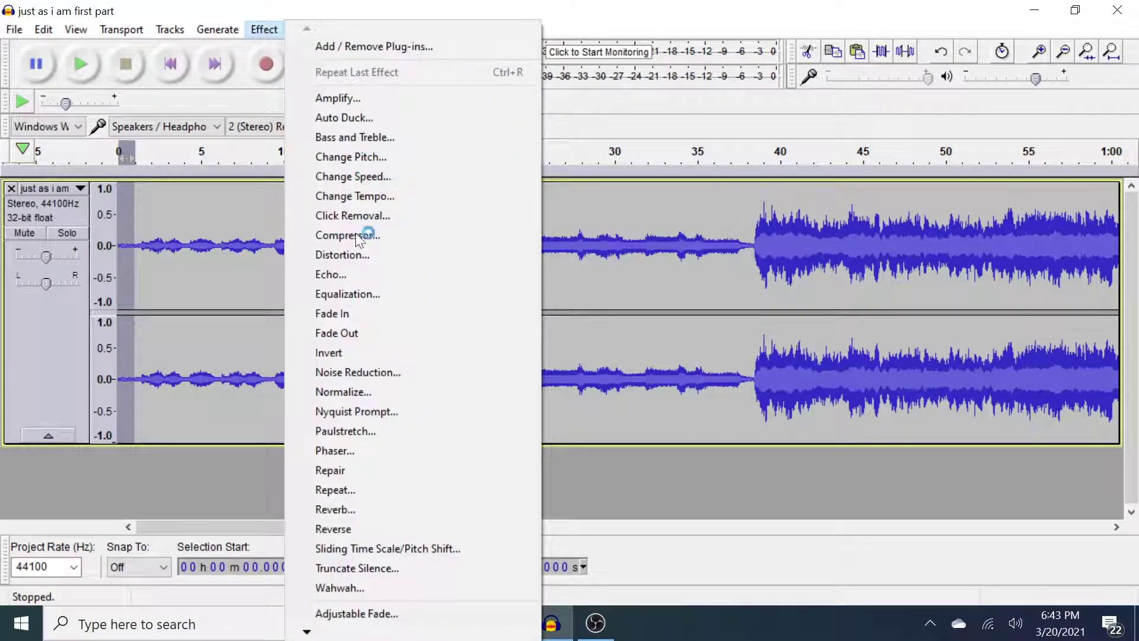
click(358, 313)
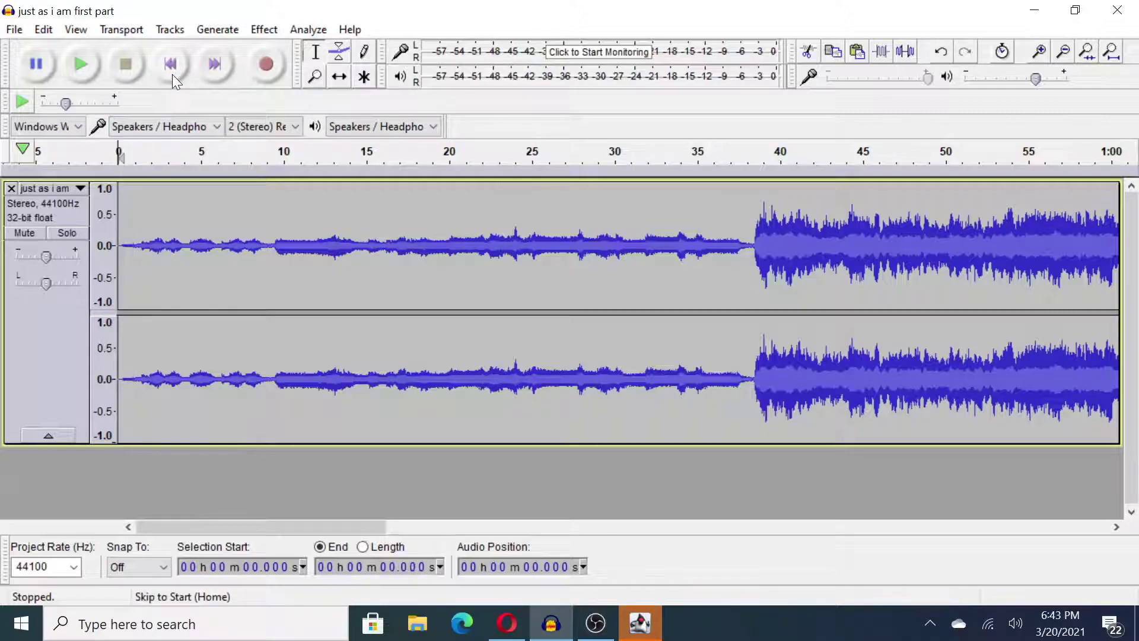
click(75, 69)
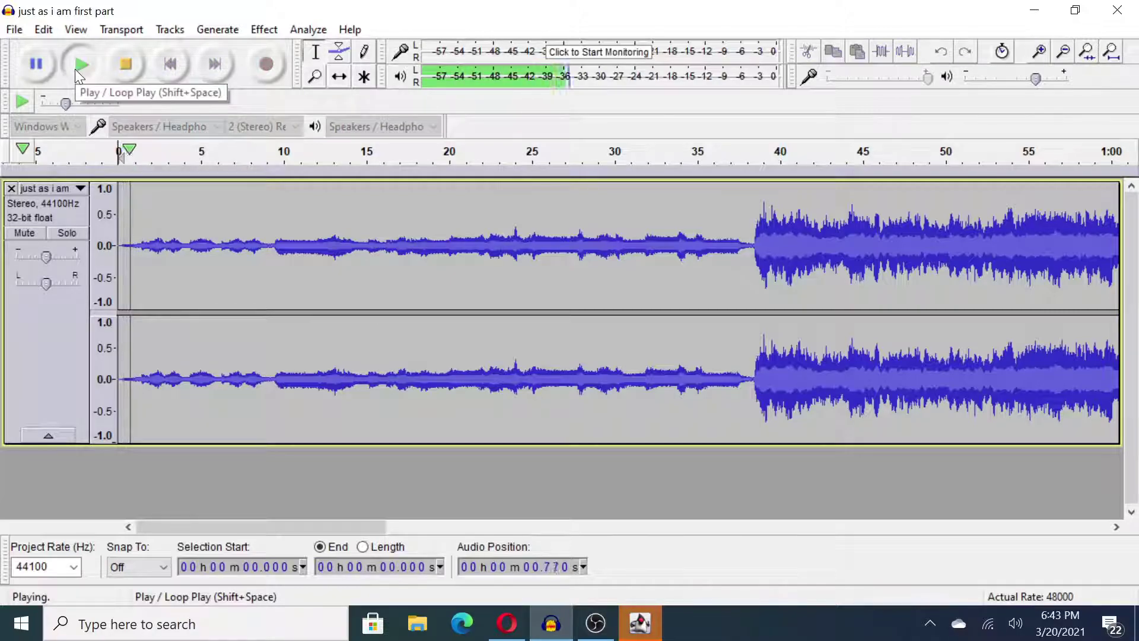
click(125, 67)
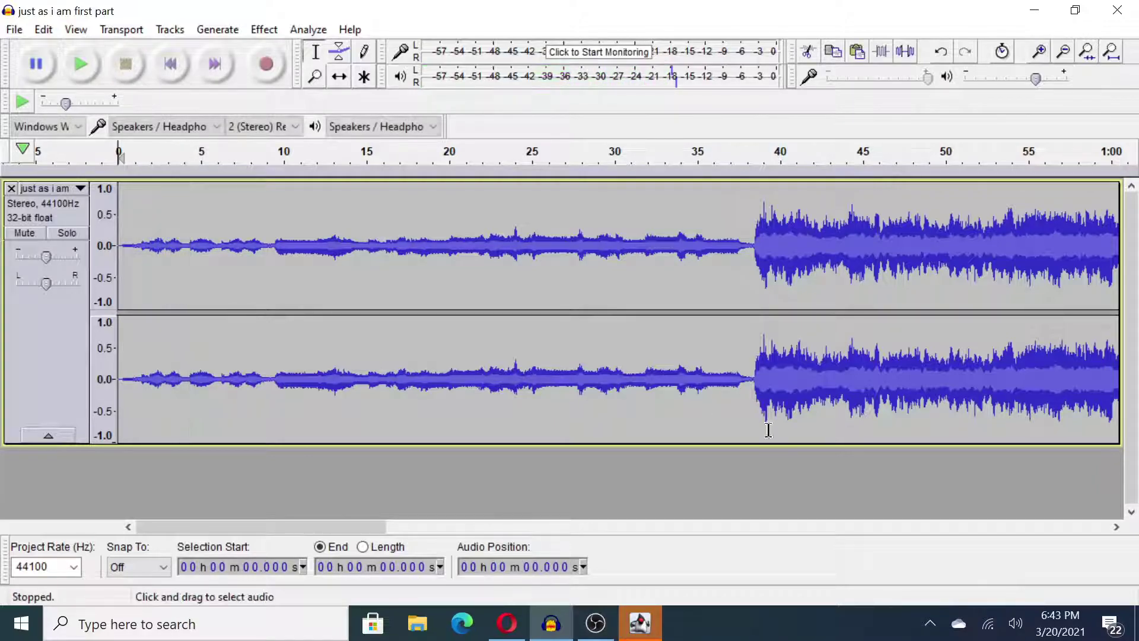
Step: Raise the system volume to 81 and scroll toward the track's end
click(1007, 630)
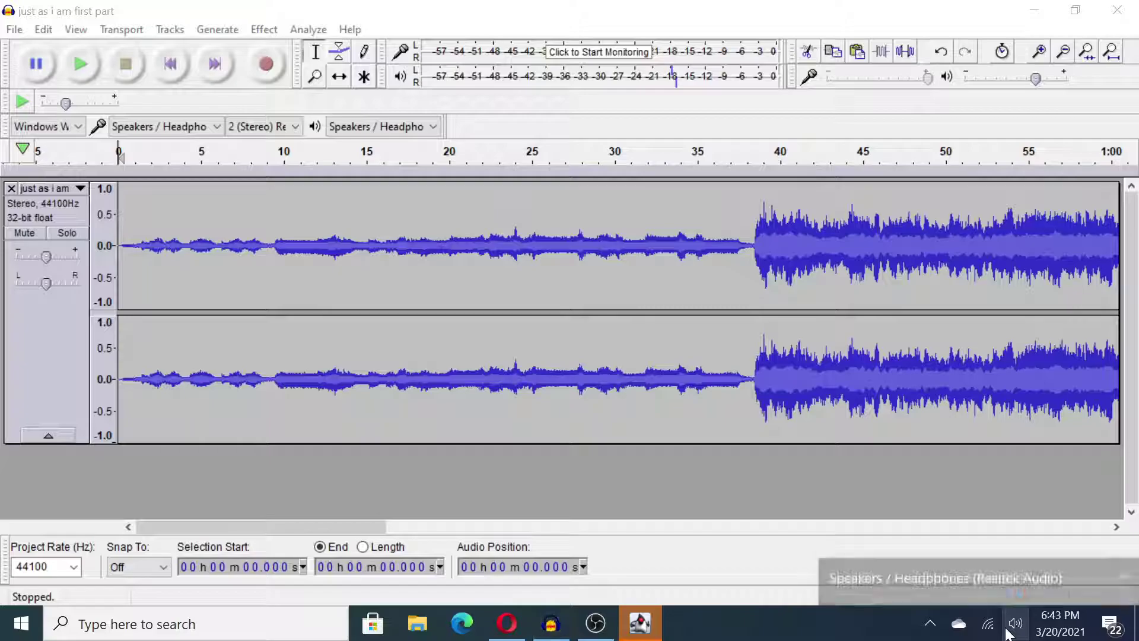
click(1041, 581)
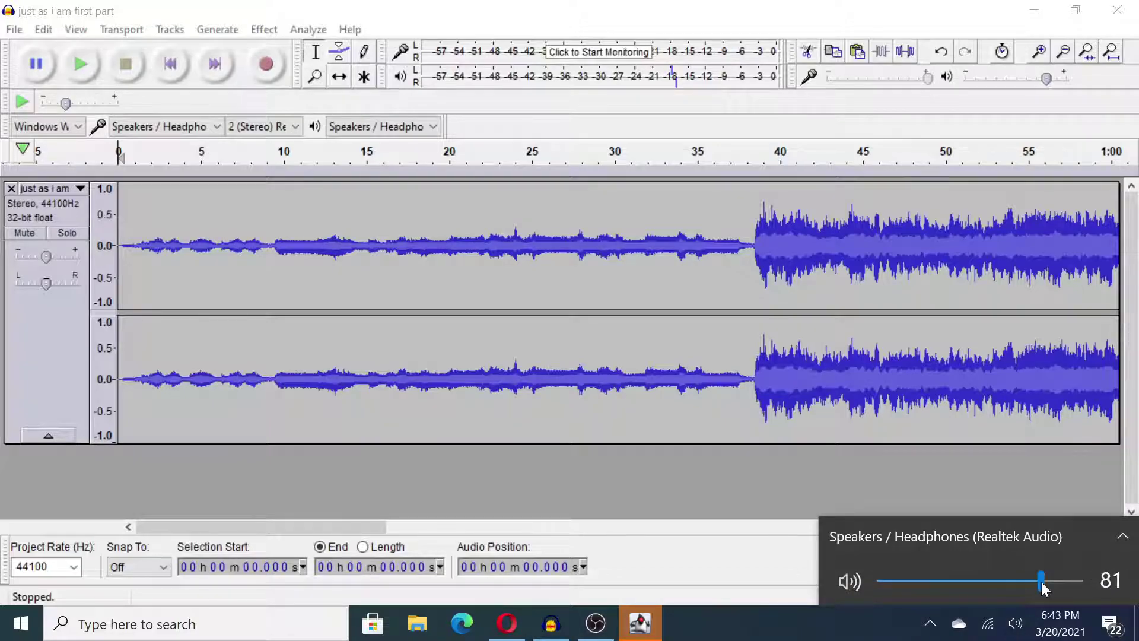
click(764, 486)
drag(378, 526, 1098, 539)
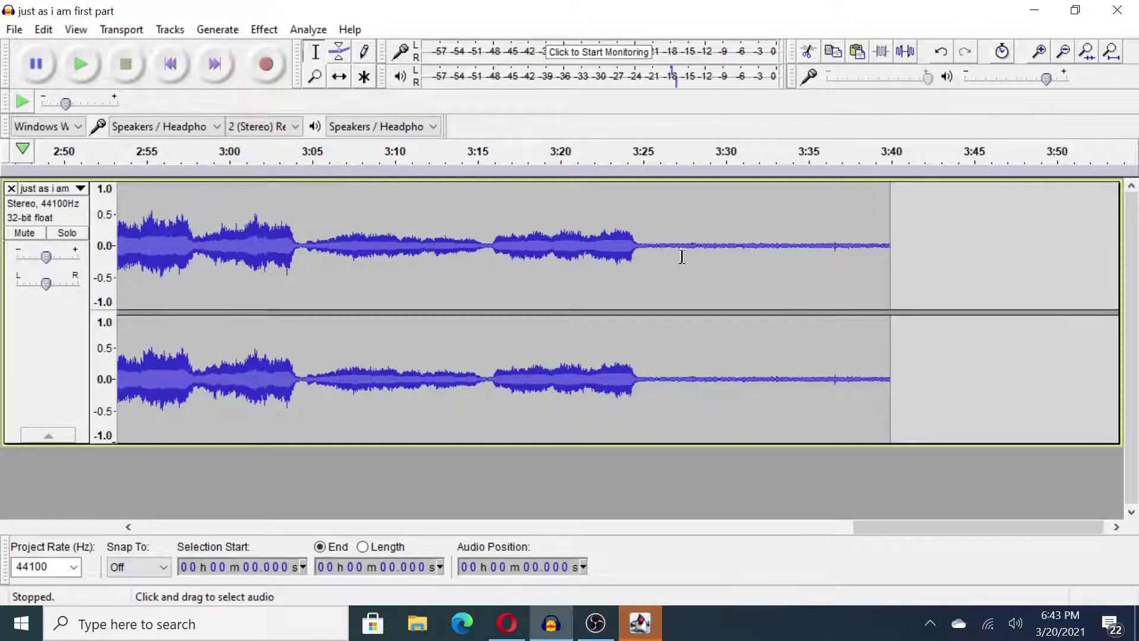
Step: Delete the silent tail after 3:26.97 and fade out the ending from about 3:25.5
drag(676, 245, 916, 239)
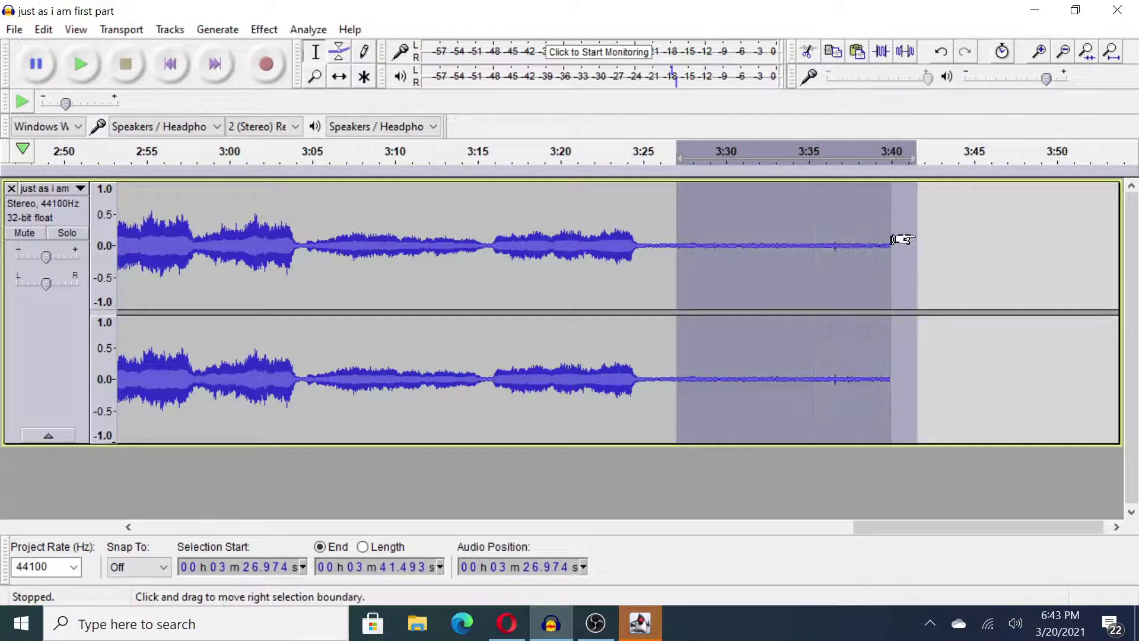
key(Delete)
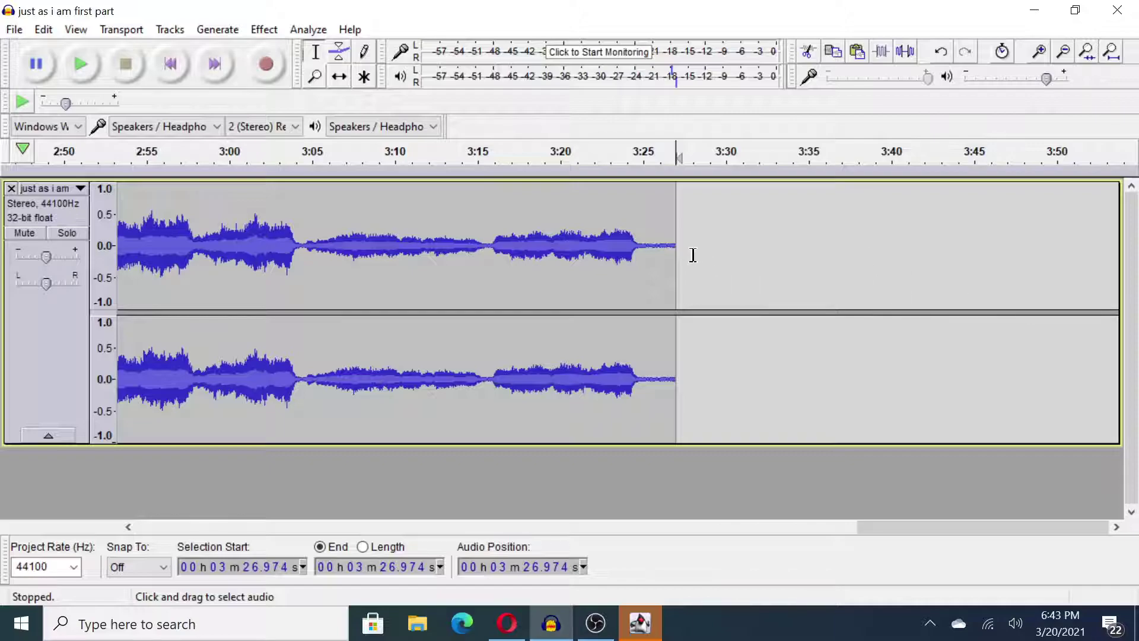
click(652, 244)
drag(651, 244, 692, 245)
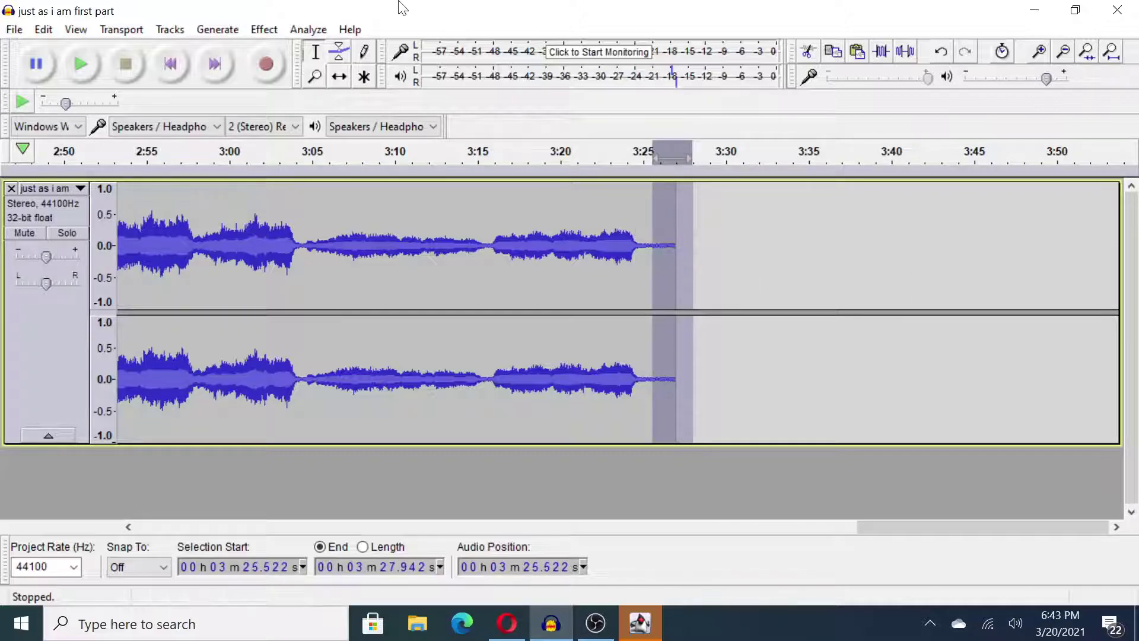
click(262, 32)
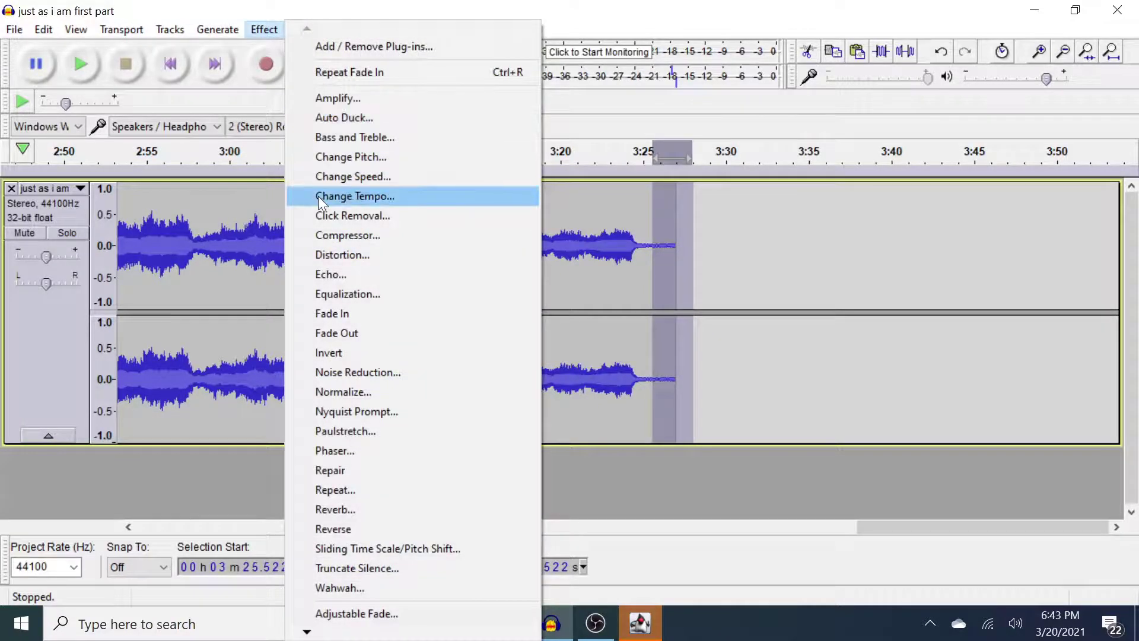
click(365, 333)
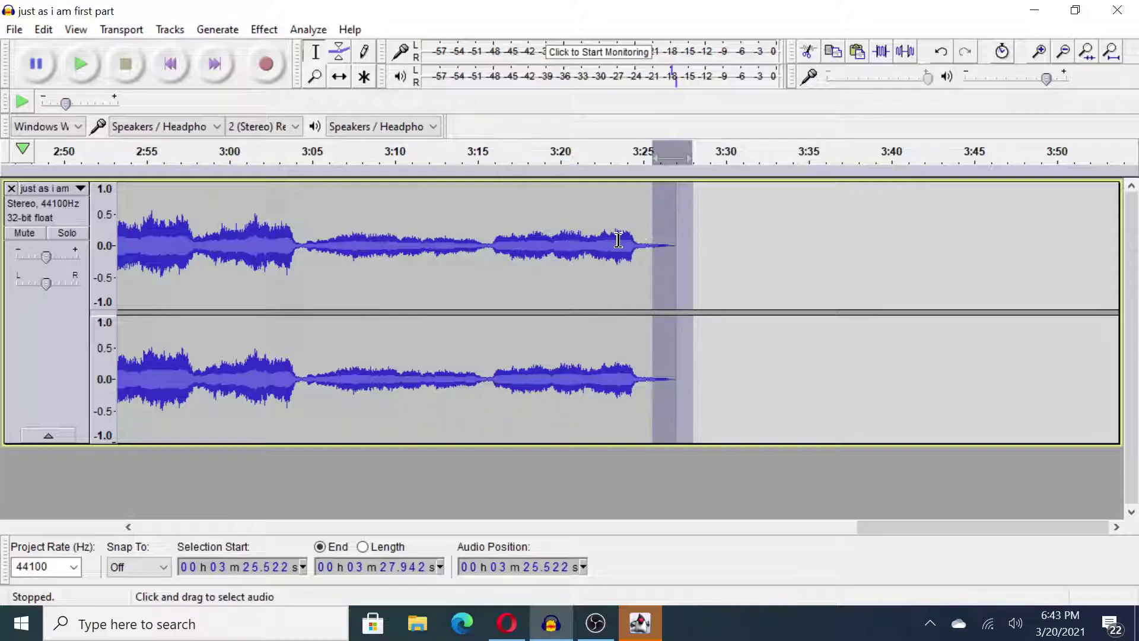
Step: Play the faded ending from 3:21.6, then select the entire track
click(588, 240)
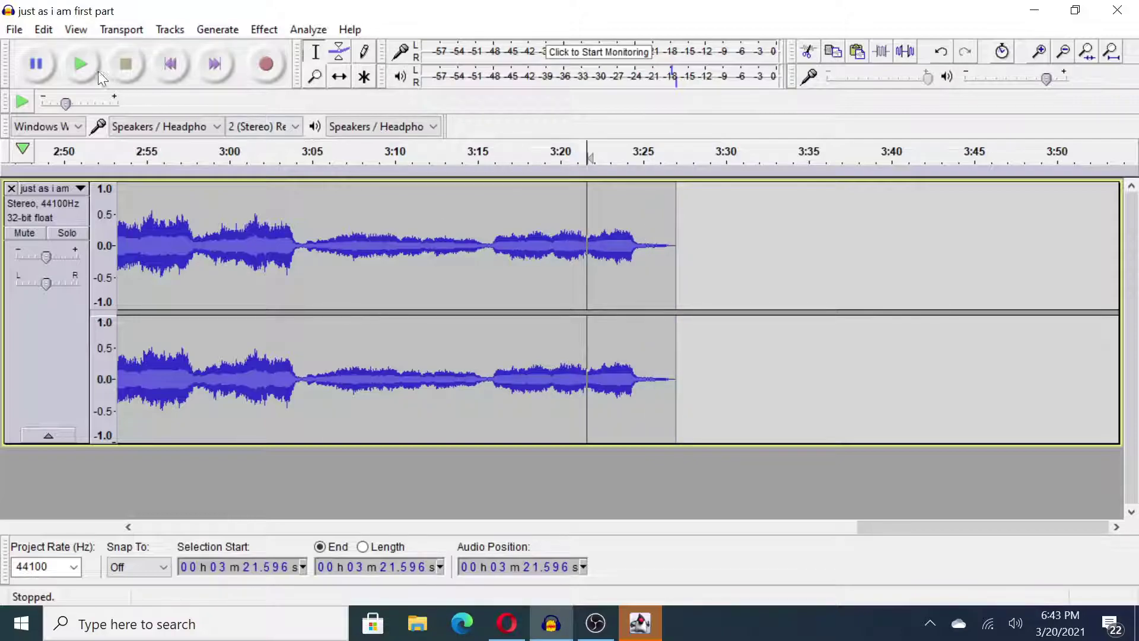
click(78, 68)
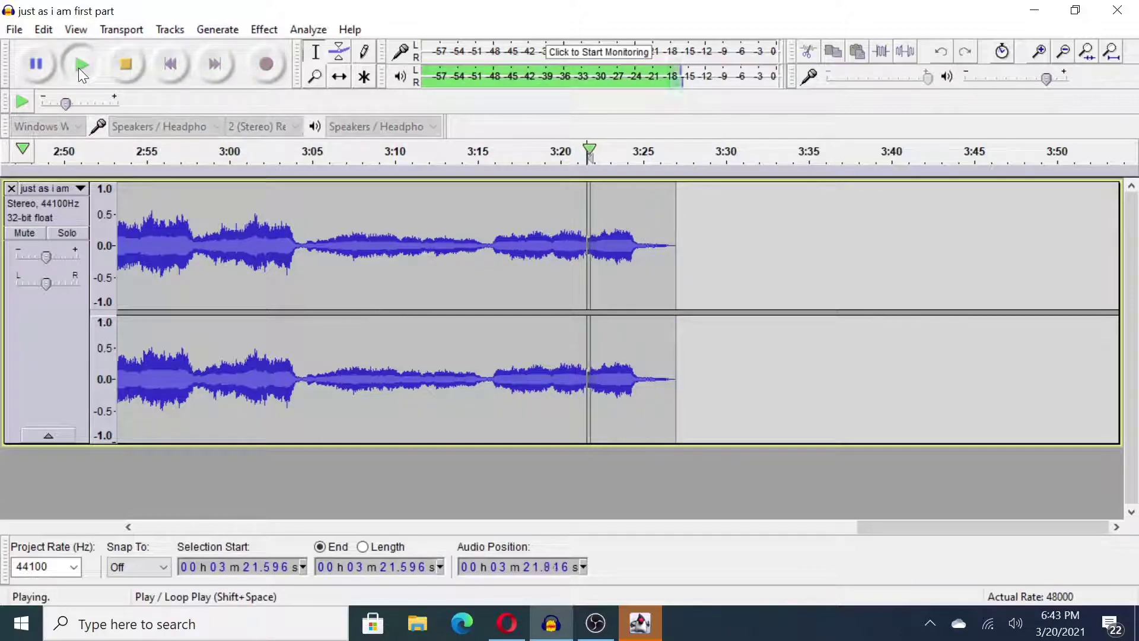
click(123, 62)
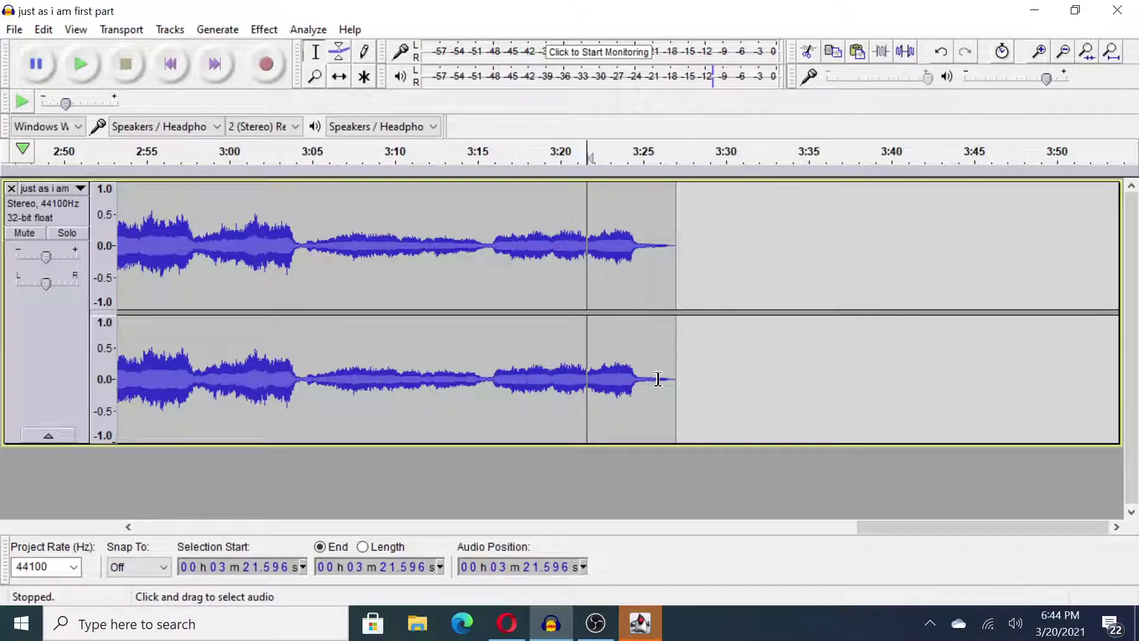
click(768, 306)
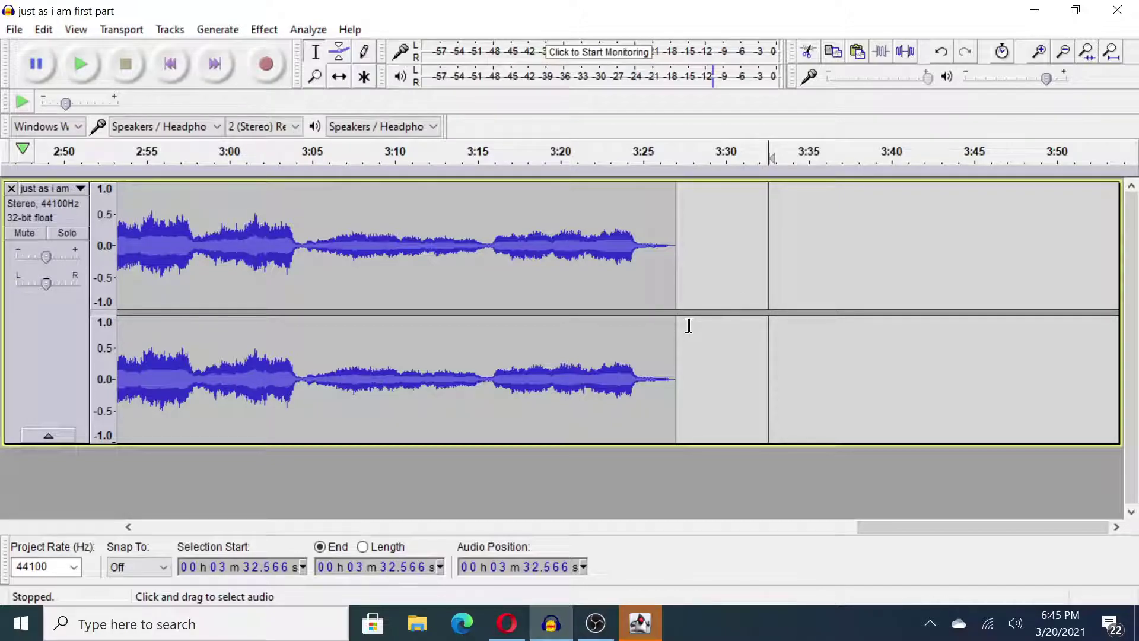
key(ctrl+a)
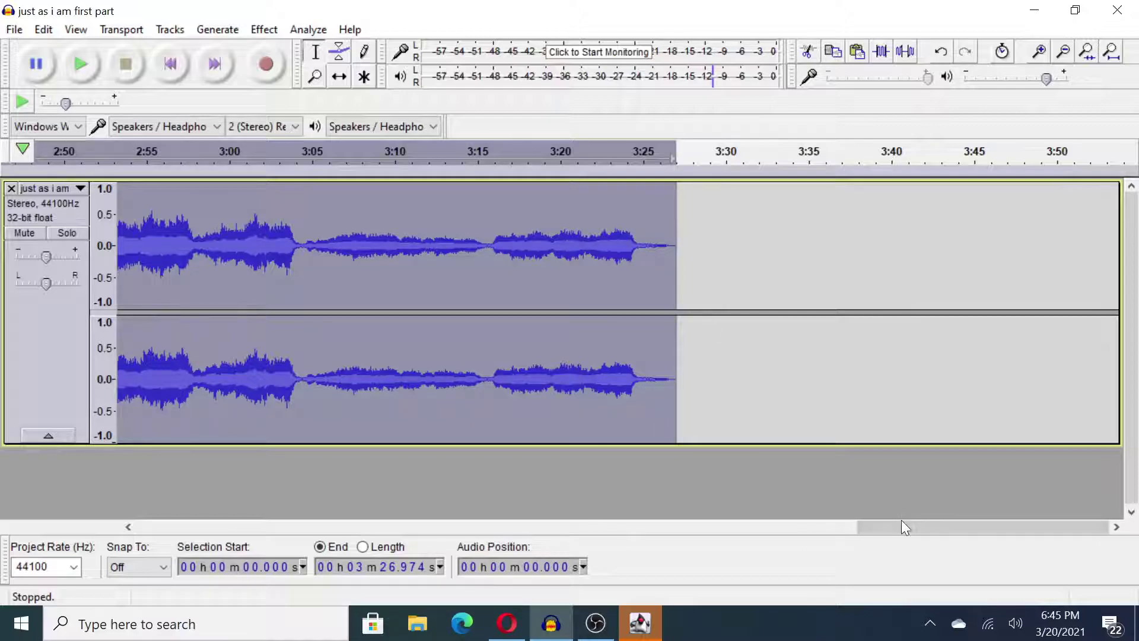
Step: Fit the whole 3:27 track in the window and open the Effect menu
drag(903, 526, 518, 518)
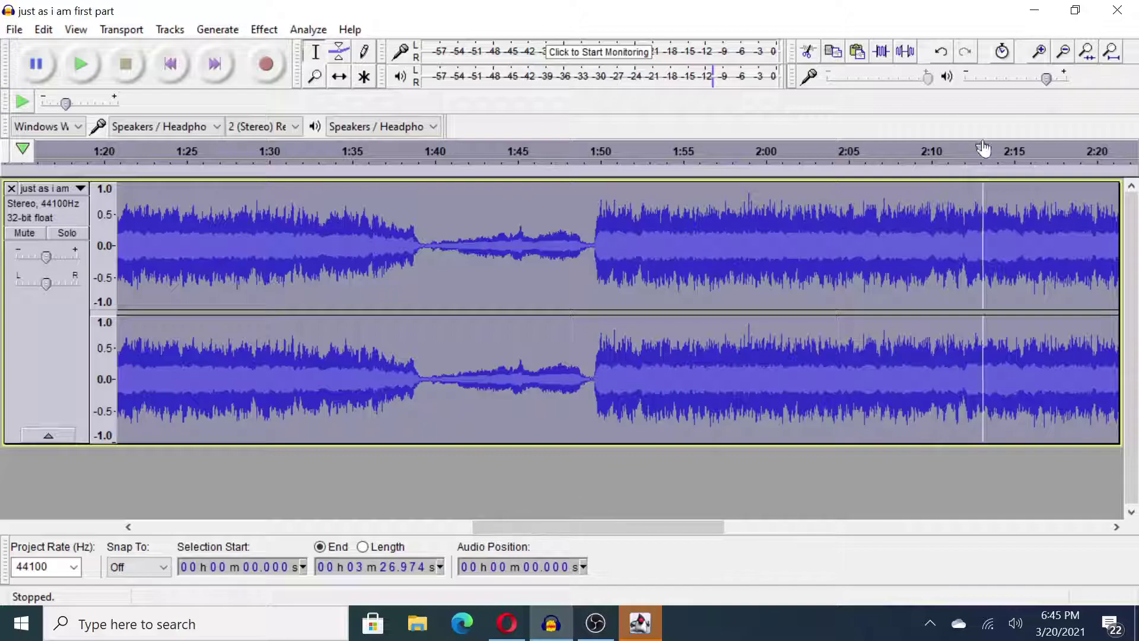
click(1063, 58)
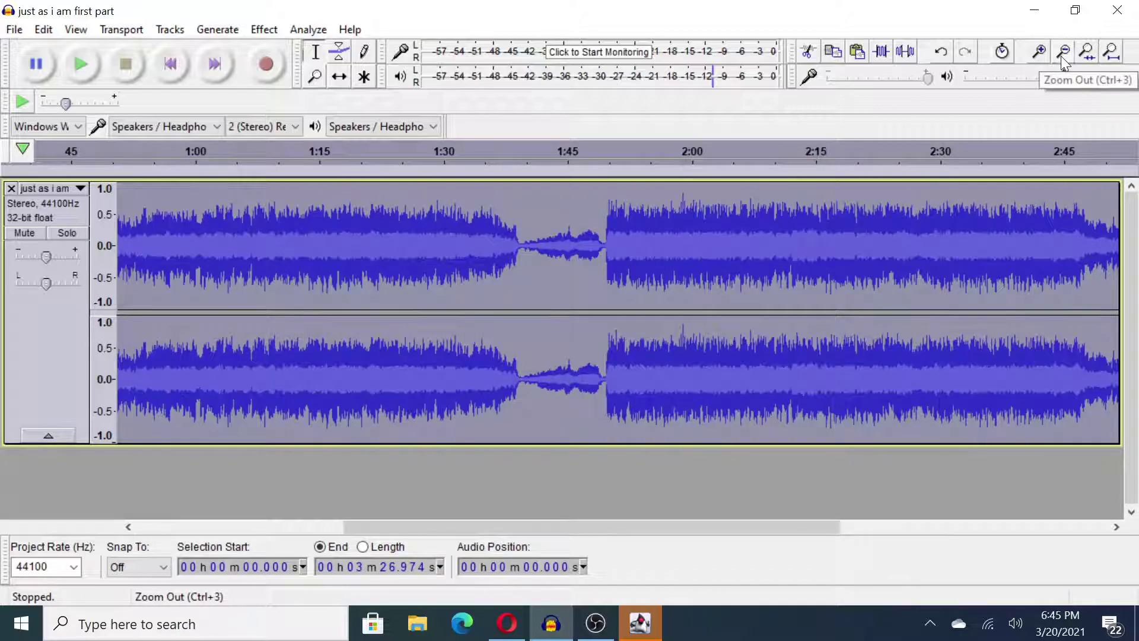
click(1063, 58)
click(1062, 54)
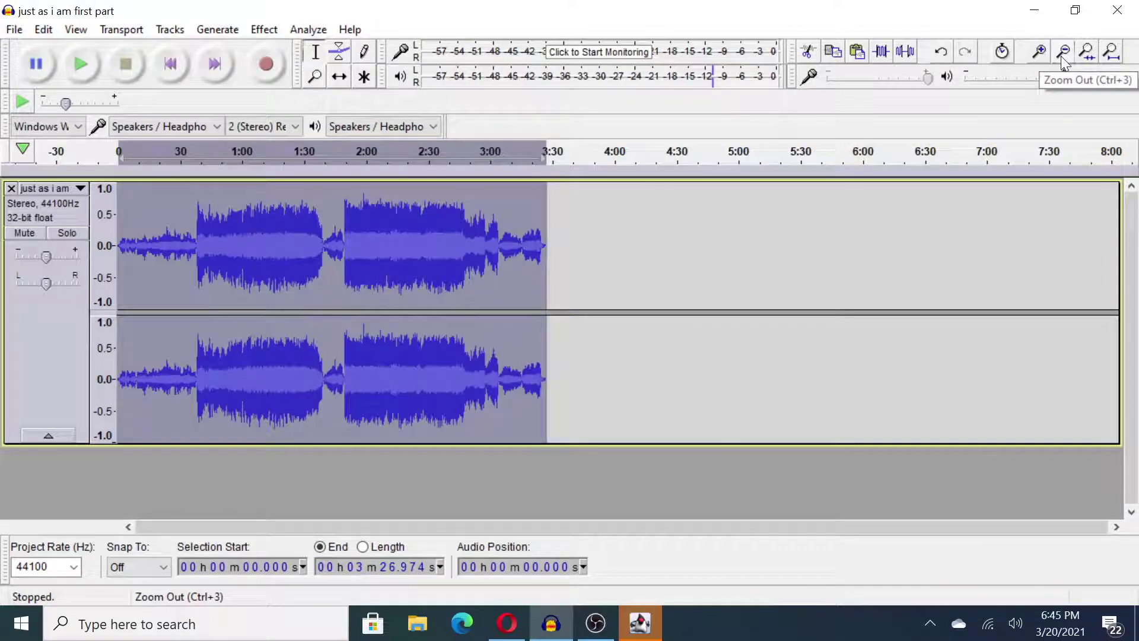
click(1034, 55)
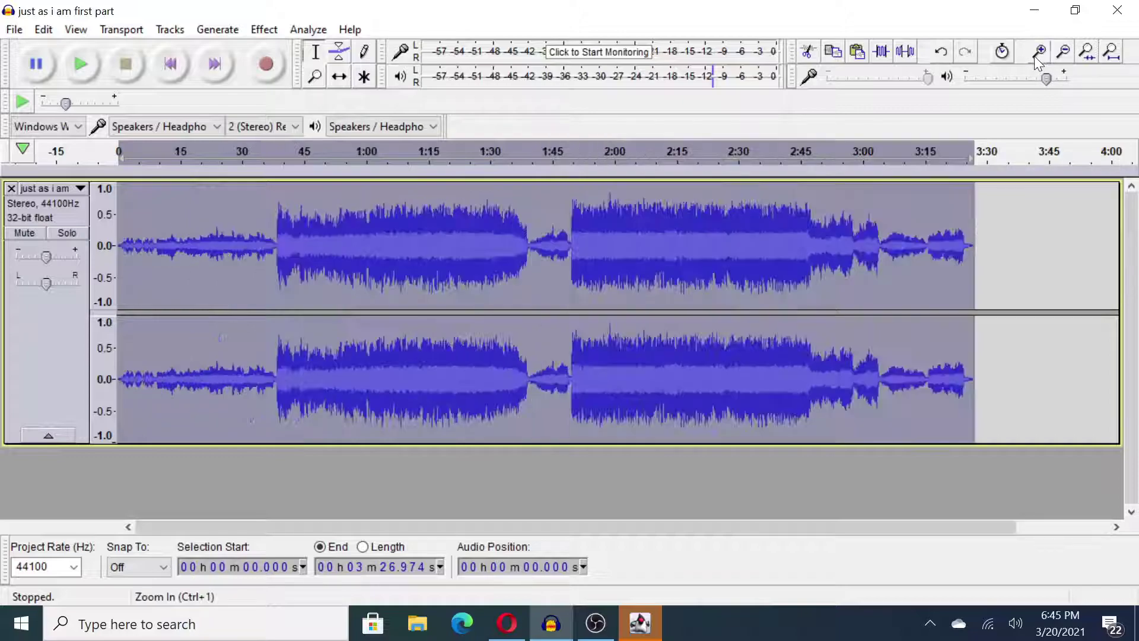
click(265, 29)
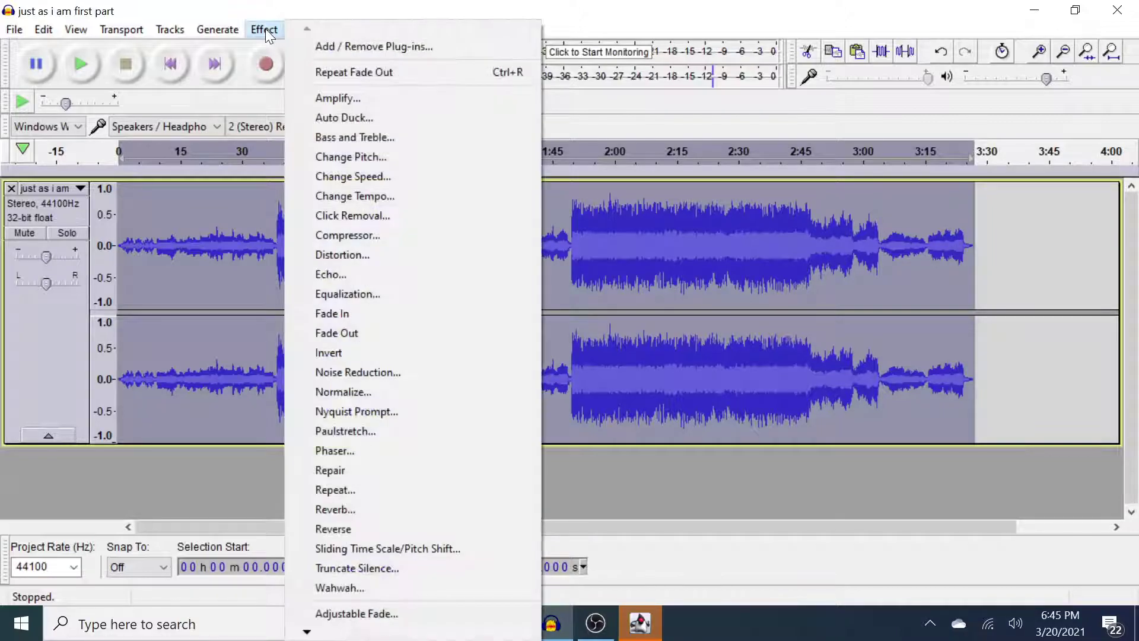
Step: Choose Reverb from the Effect menu to open its settings
click(339, 509)
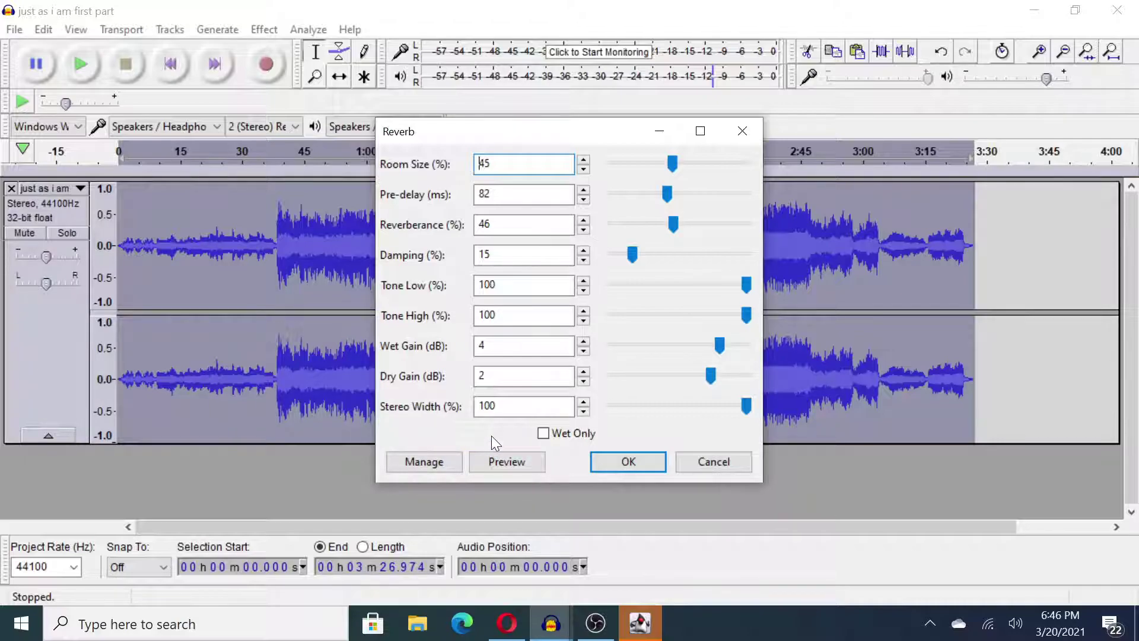
Step: Load and preview the Church Hall reverb factory preset
click(426, 461)
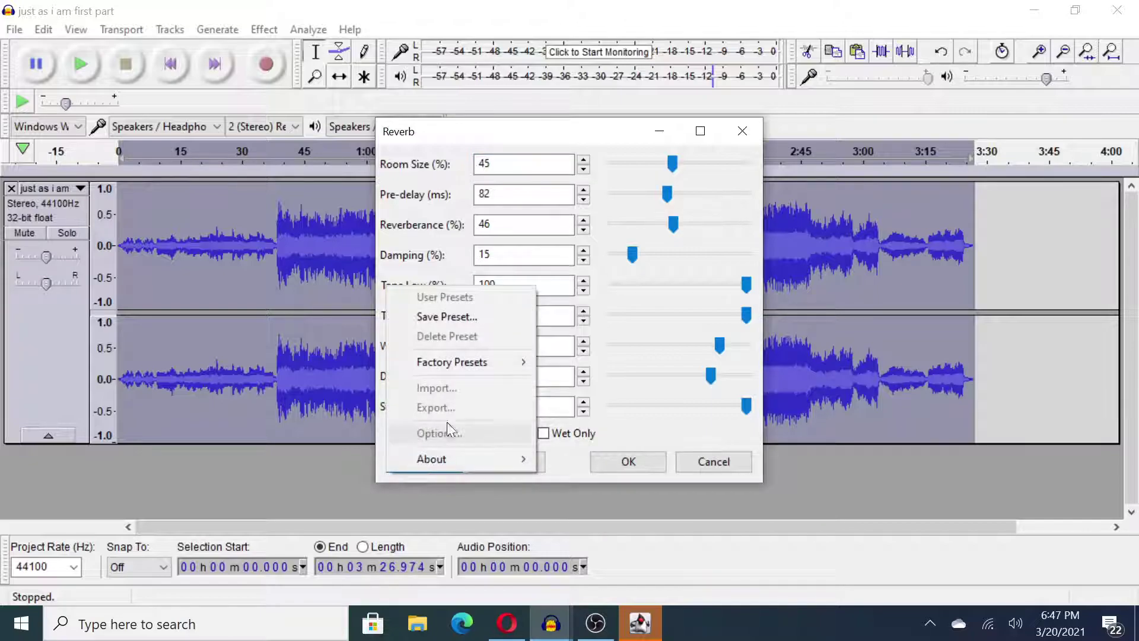
mouse_move(487, 369)
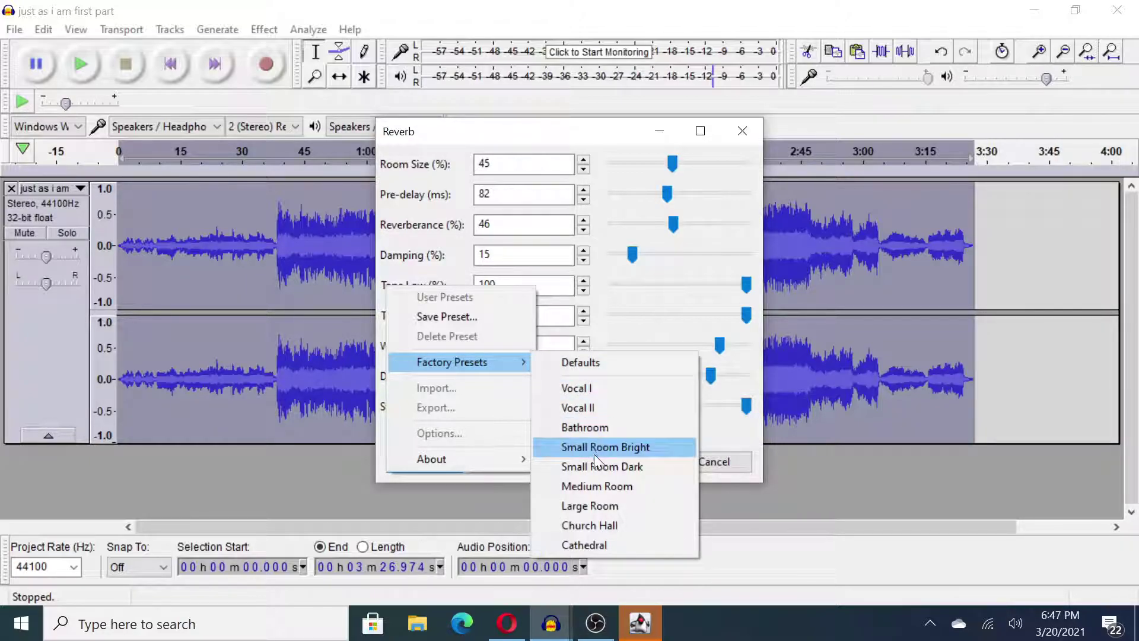
click(597, 522)
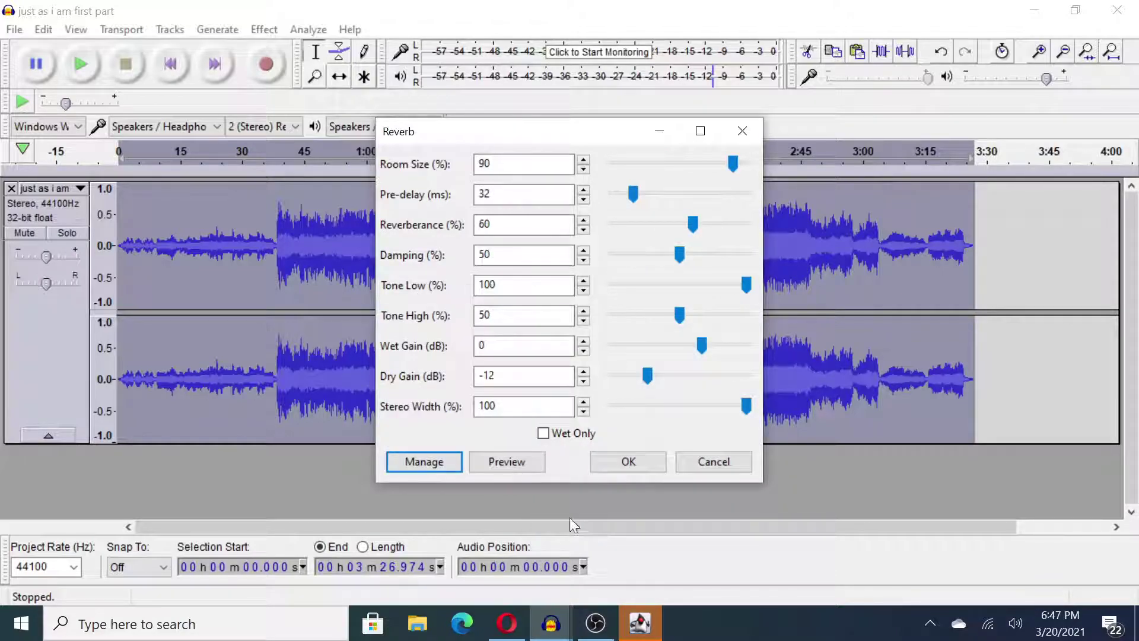
click(504, 463)
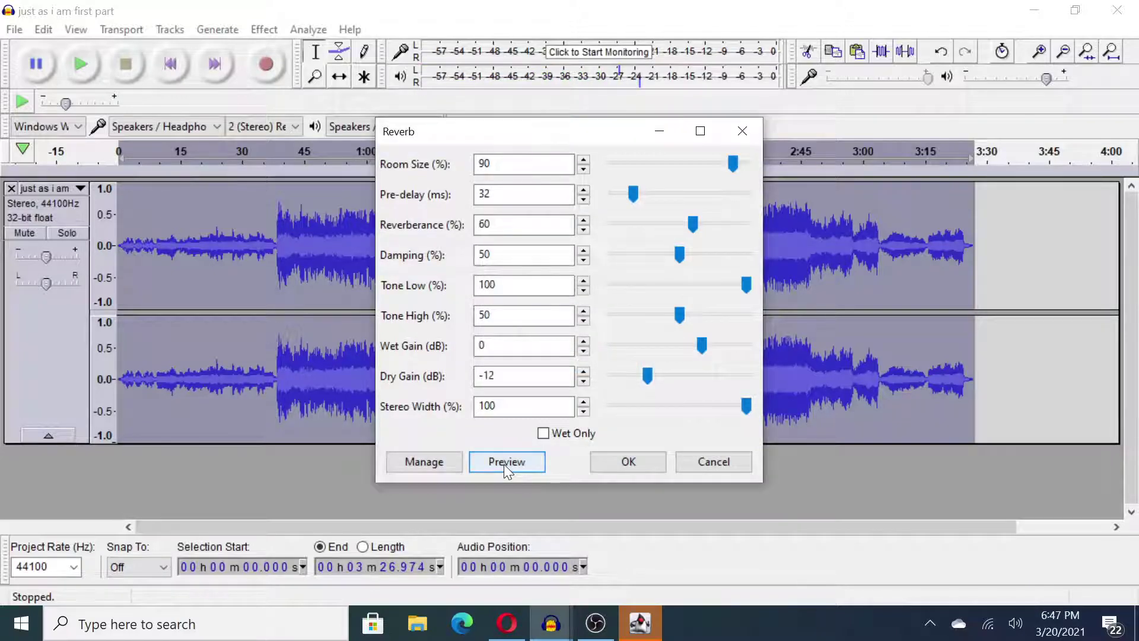
Step: Load and preview the Large Room preset, then apply it to the whole track
click(433, 463)
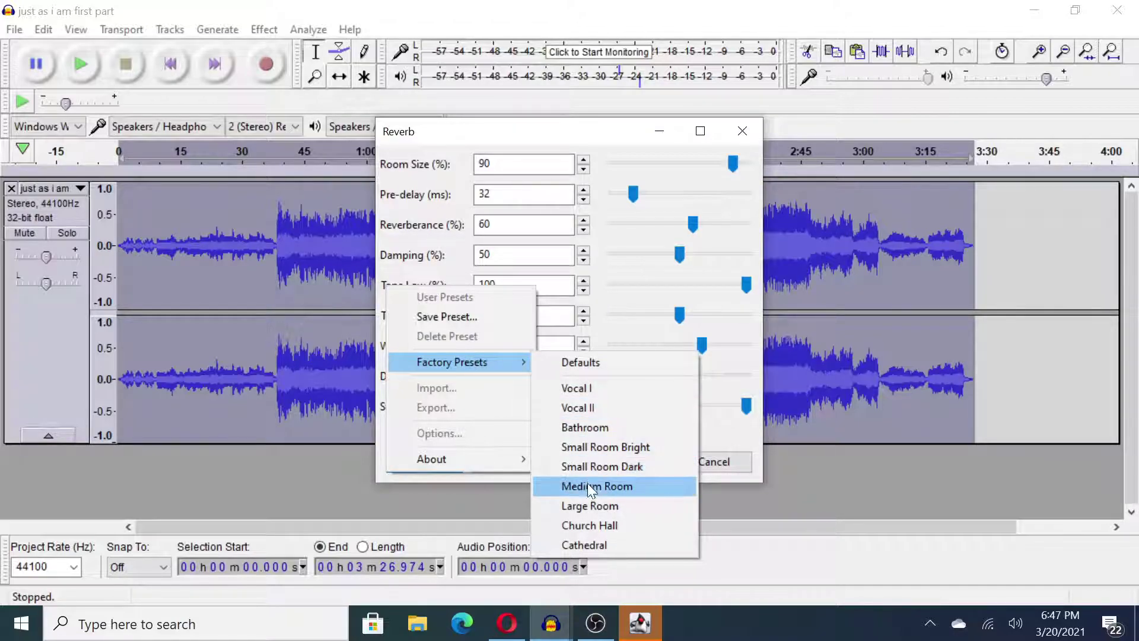
click(590, 506)
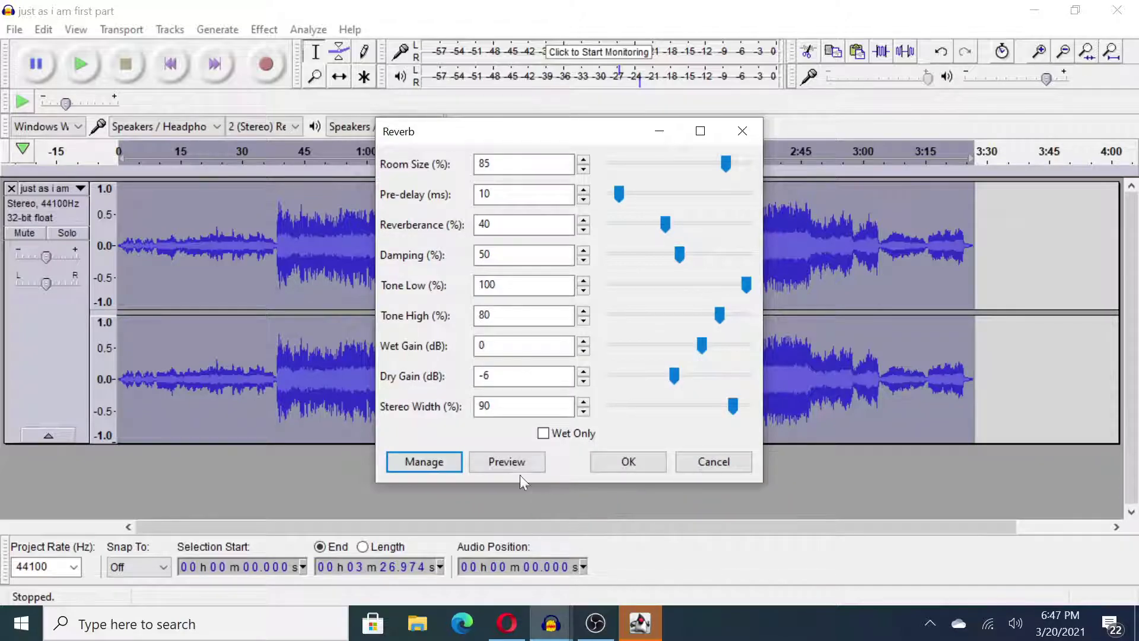
click(495, 462)
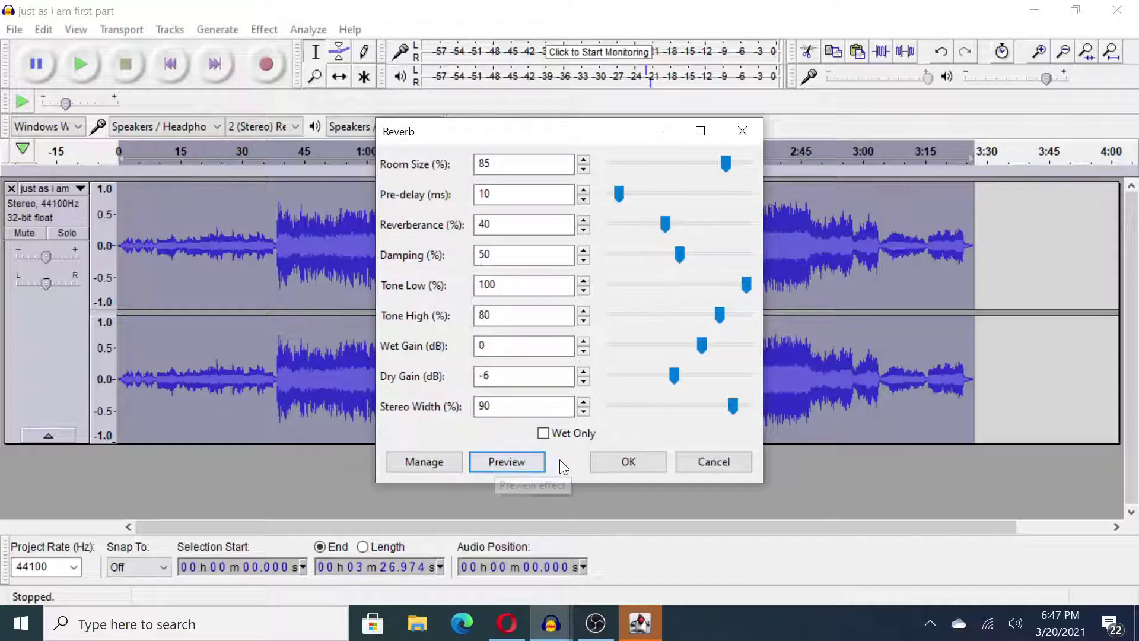
click(627, 463)
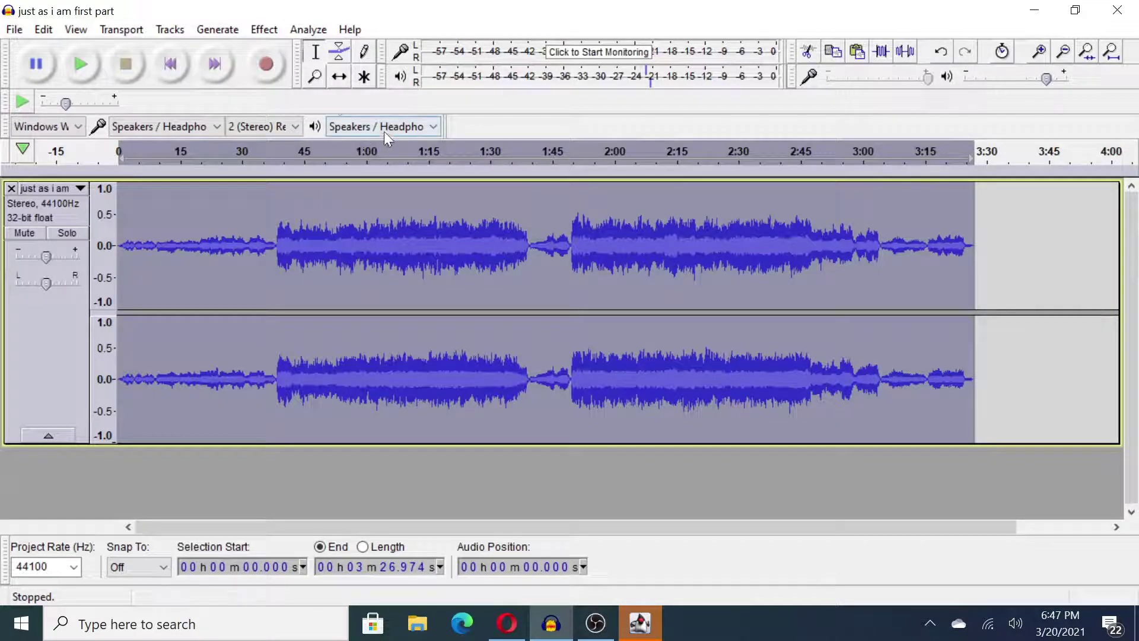
click(264, 31)
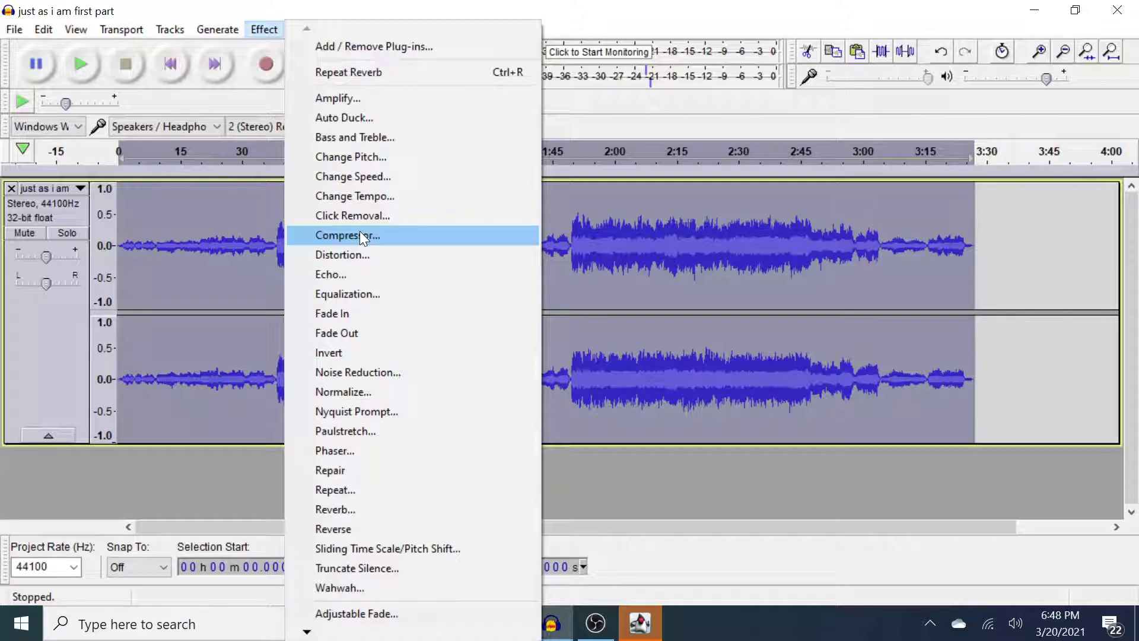
click(360, 235)
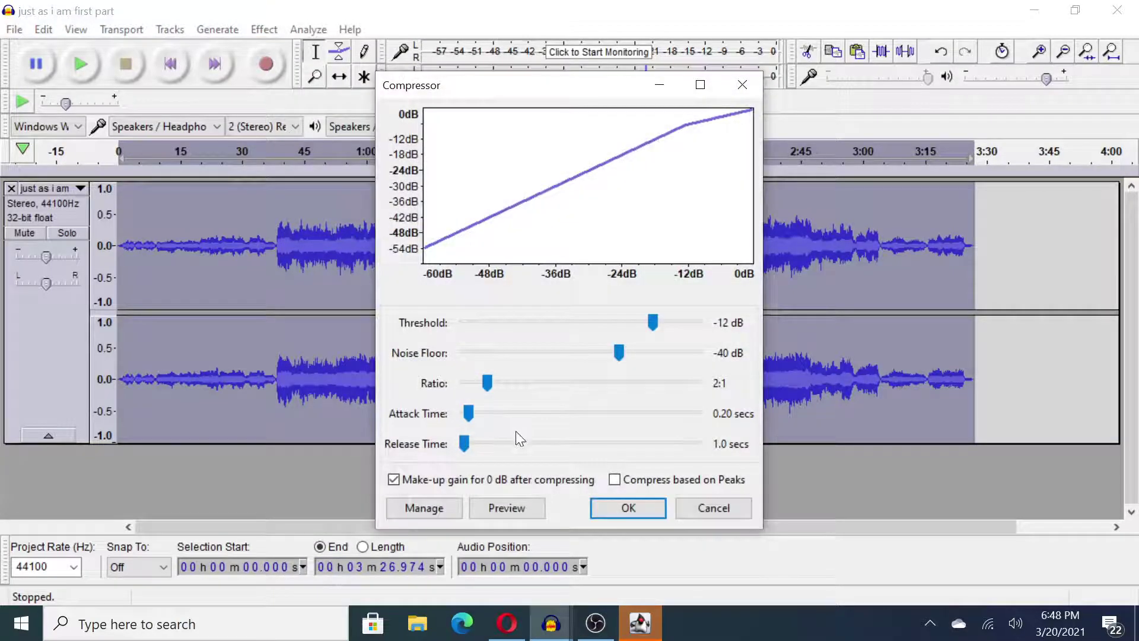
click(440, 509)
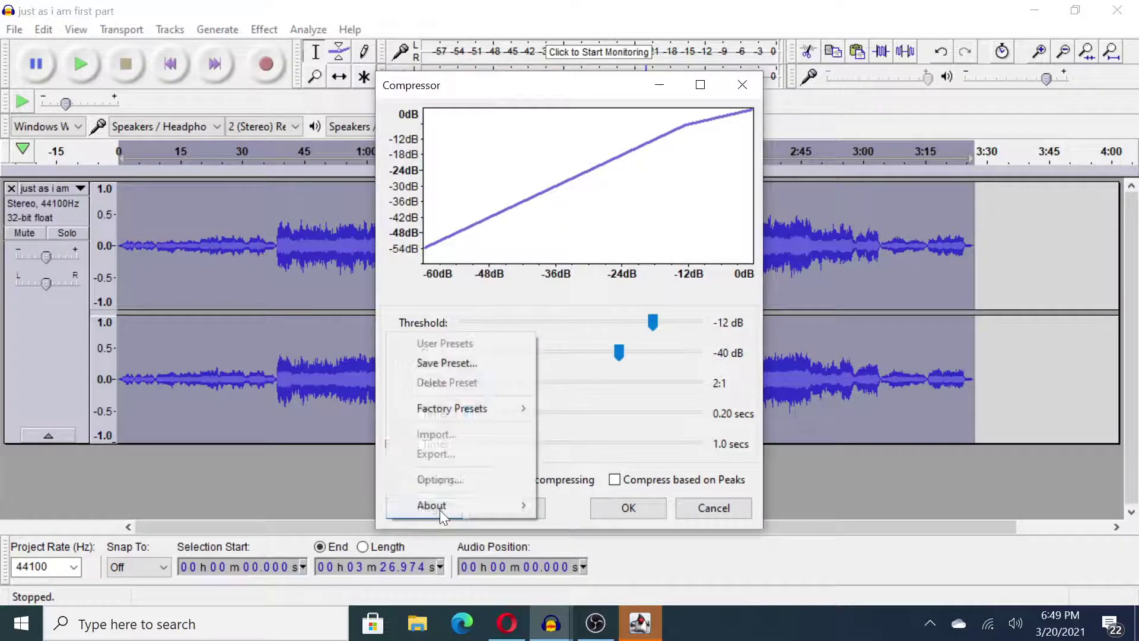
mouse_move(514, 407)
click(564, 407)
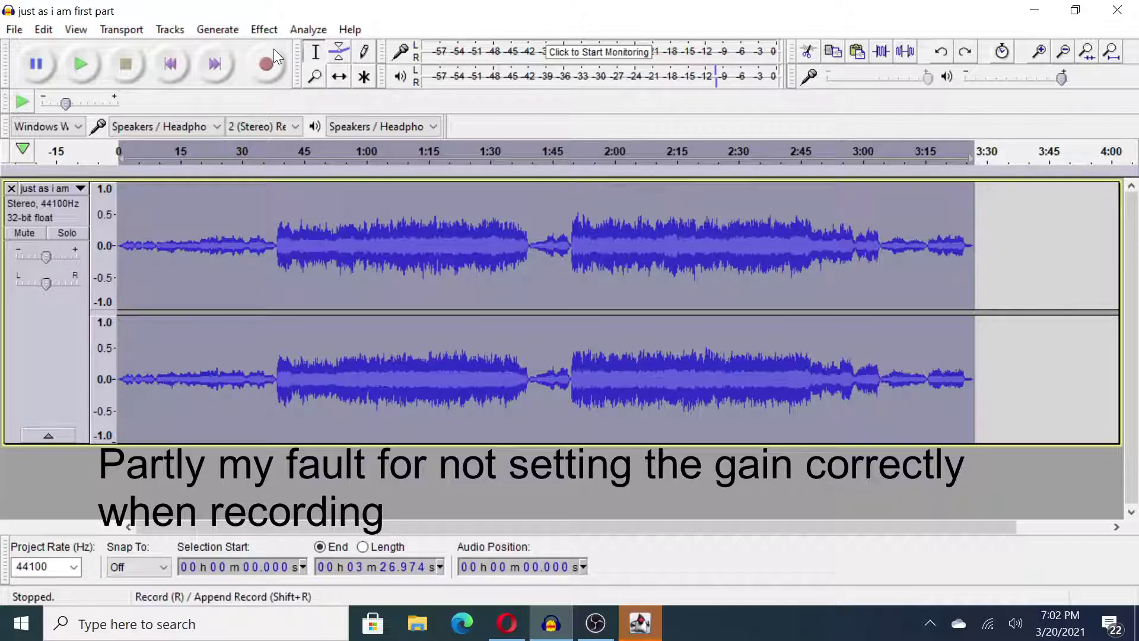
Step: Open Equalization, whose curve cuts lows near 20 Hz and boosts above 4000 Hz
click(270, 29)
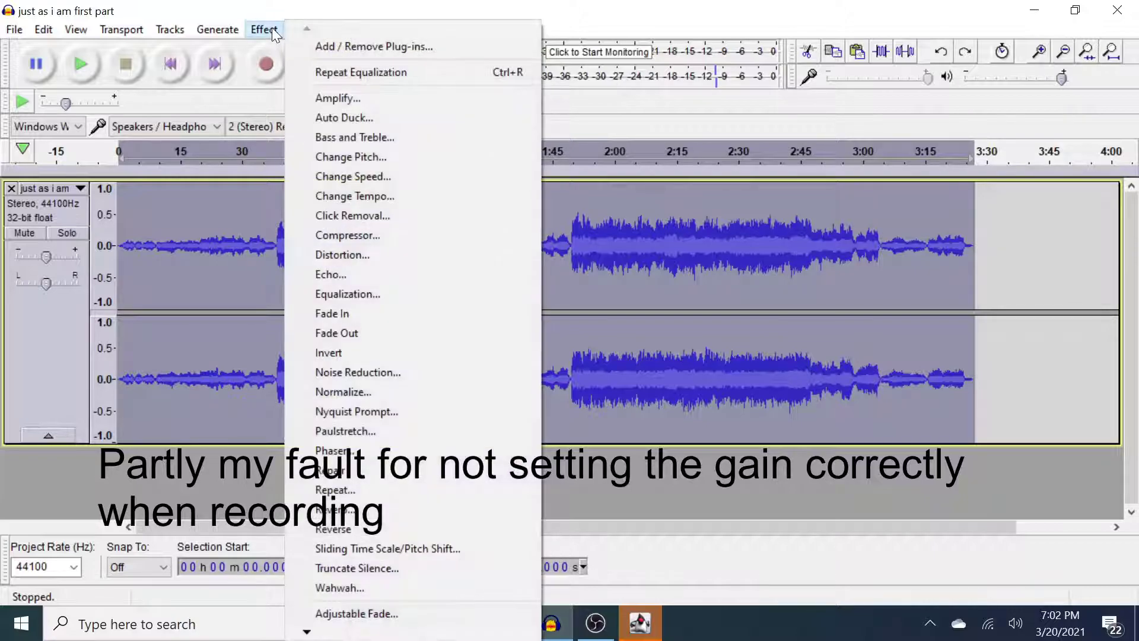
click(375, 295)
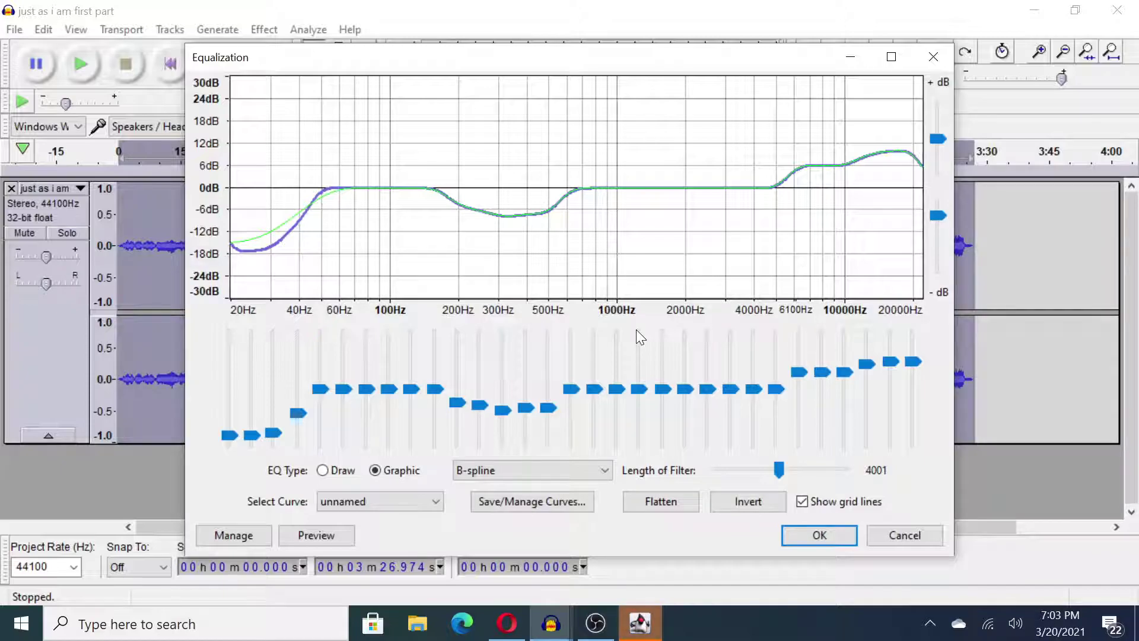
mouse_move(636, 331)
mouse_move(552, 442)
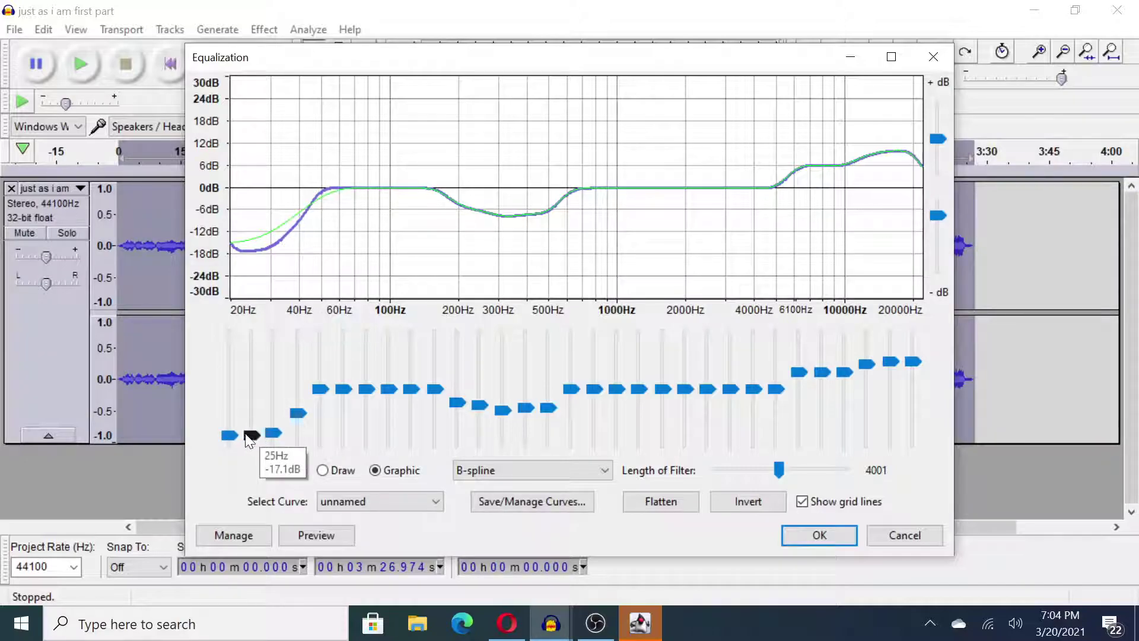
mouse_move(272, 436)
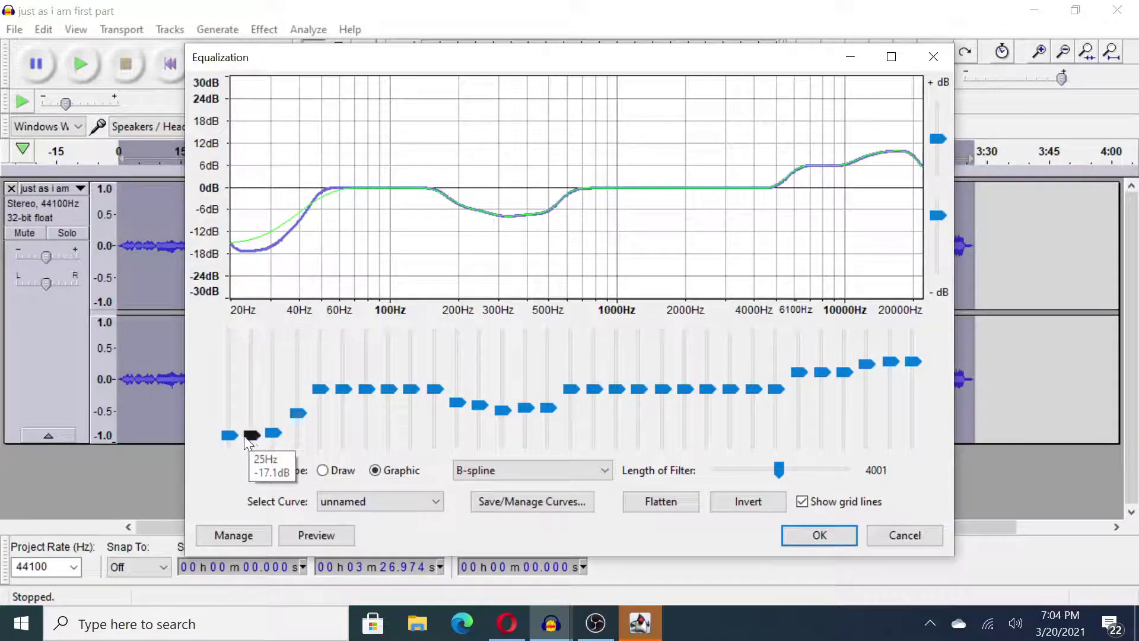
mouse_move(301, 420)
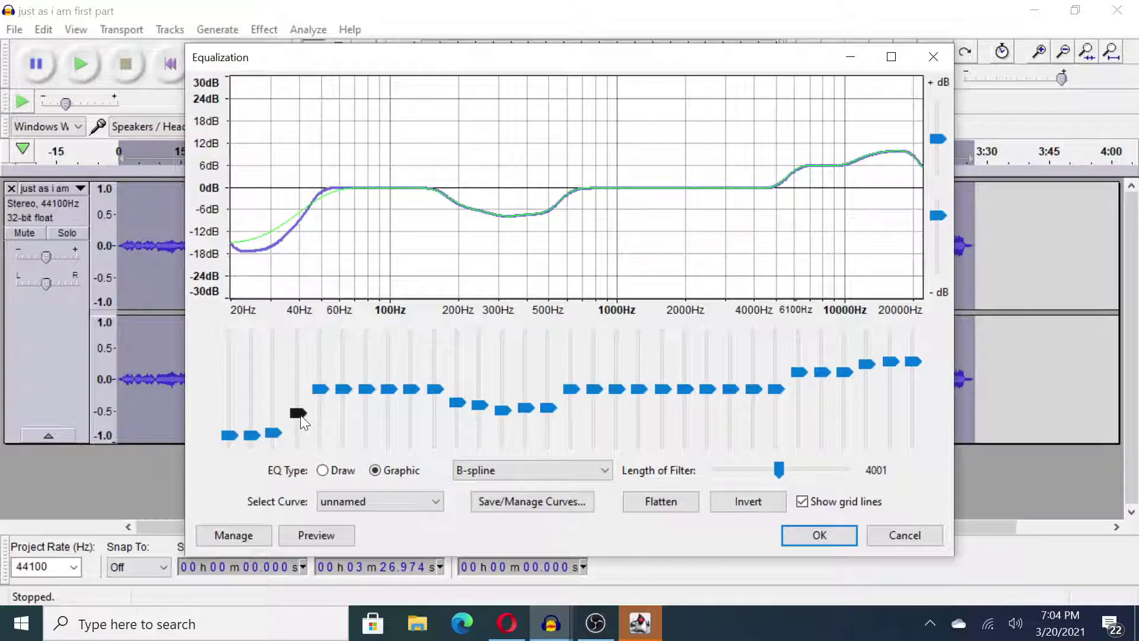
mouse_move(301, 418)
click(503, 410)
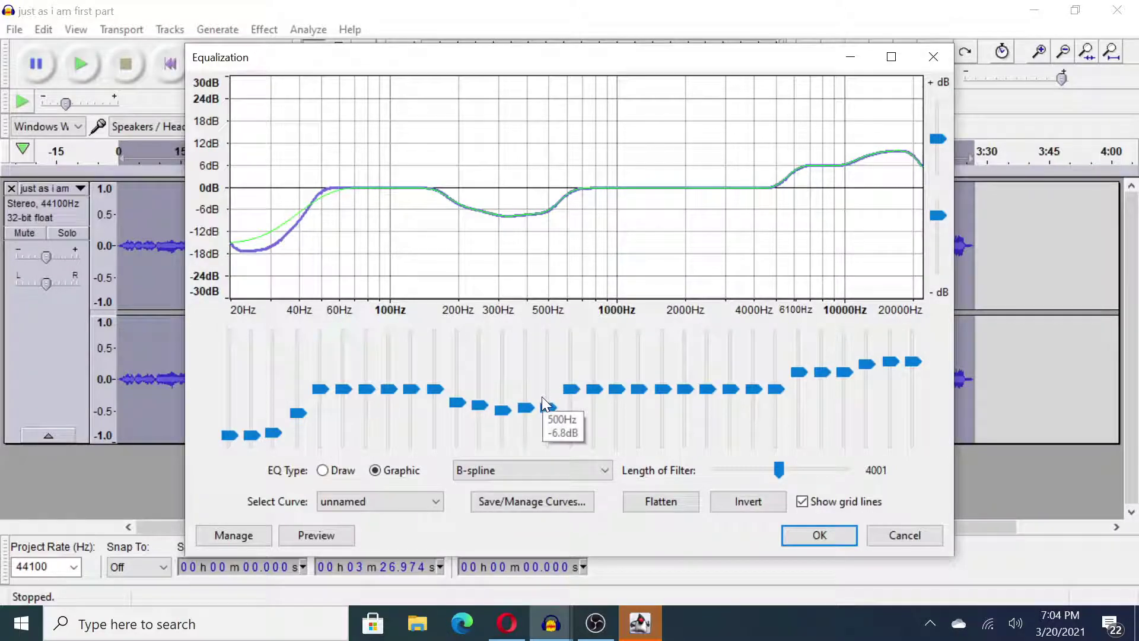
mouse_move(482, 409)
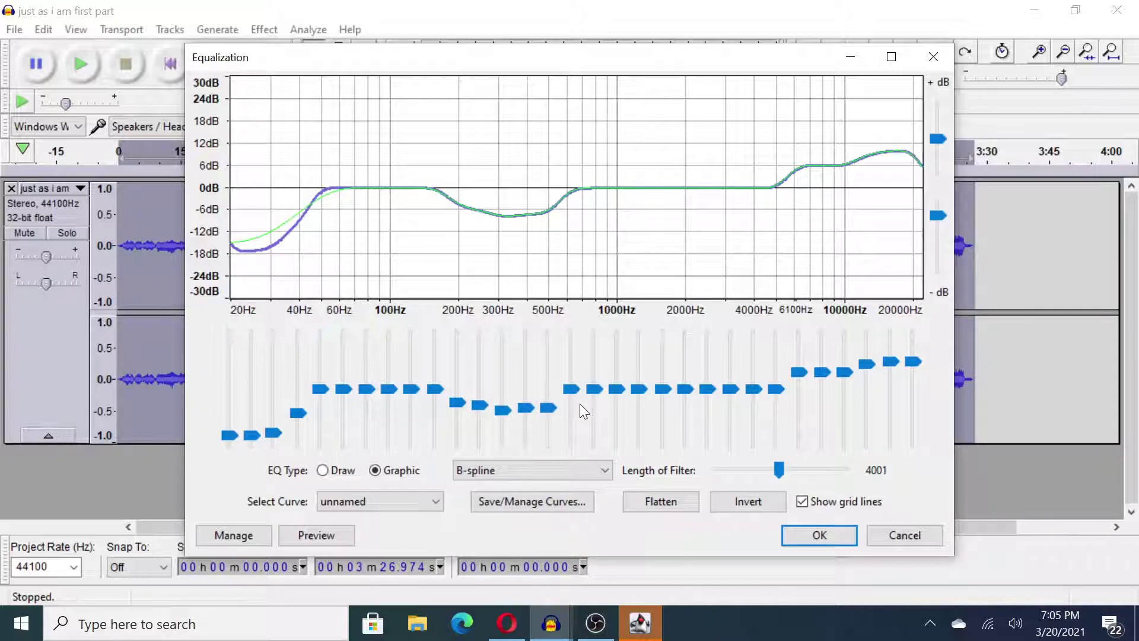
mouse_move(649, 403)
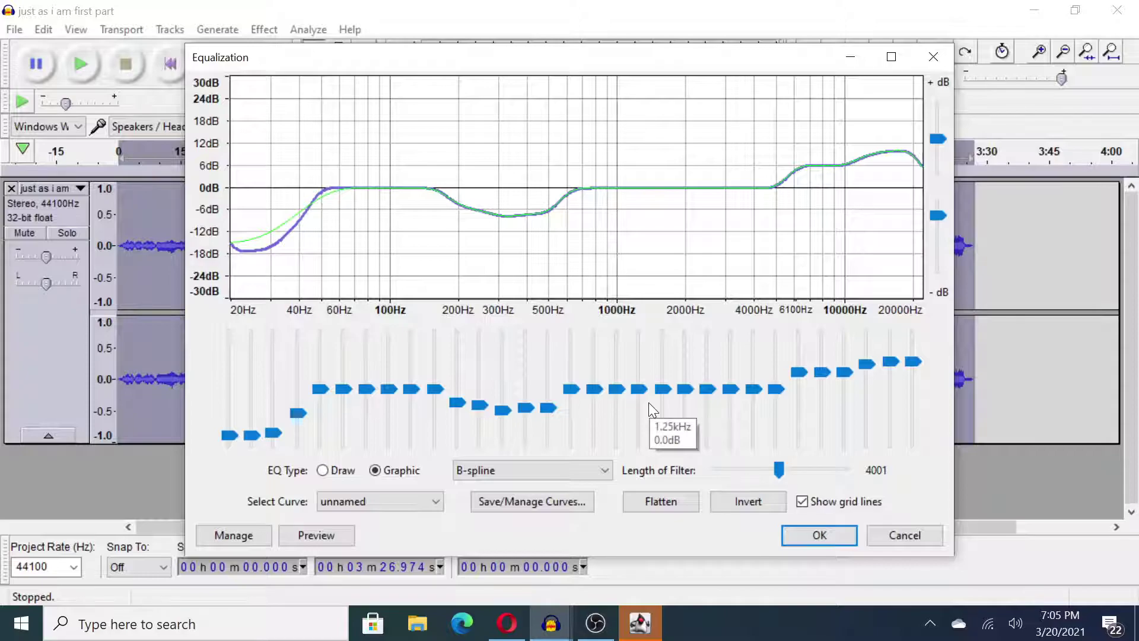
mouse_move(719, 397)
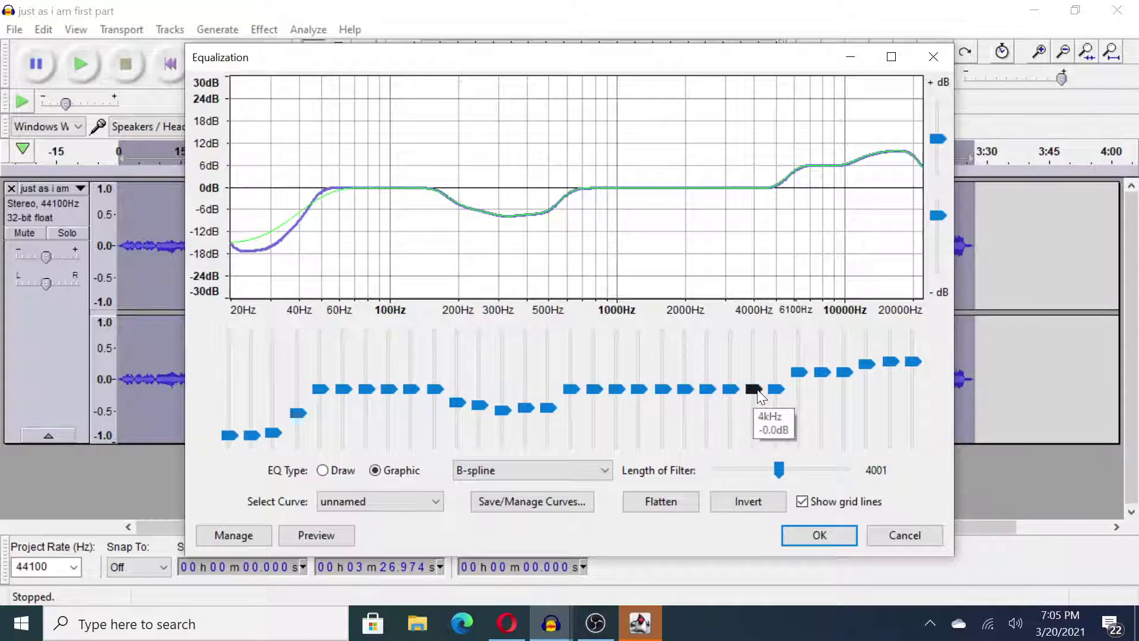
mouse_move(777, 391)
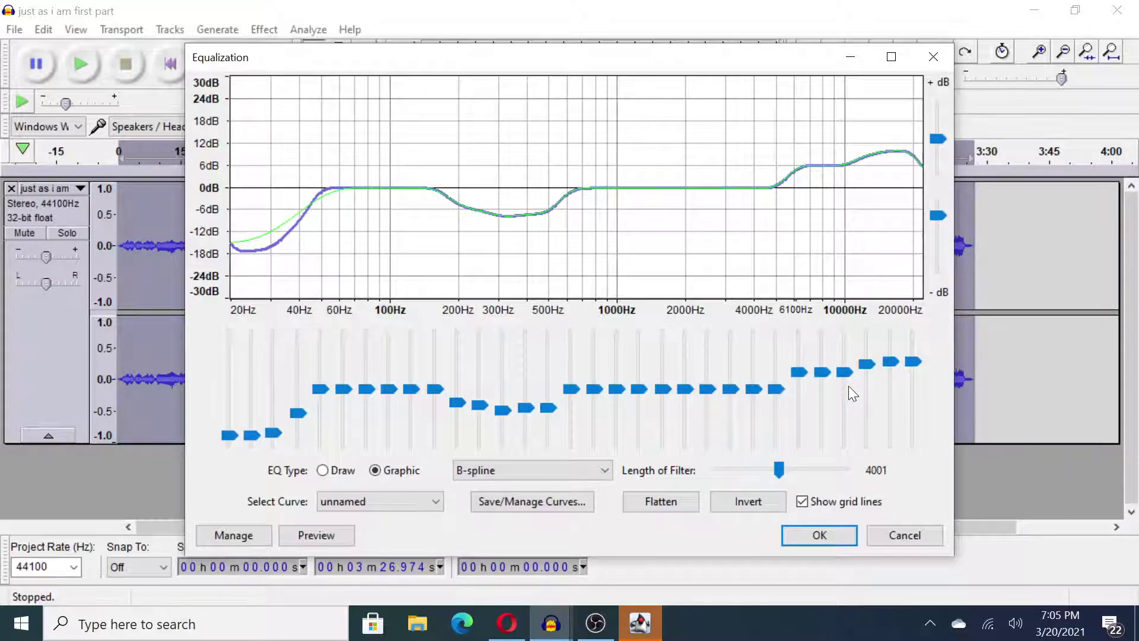
mouse_move(850, 387)
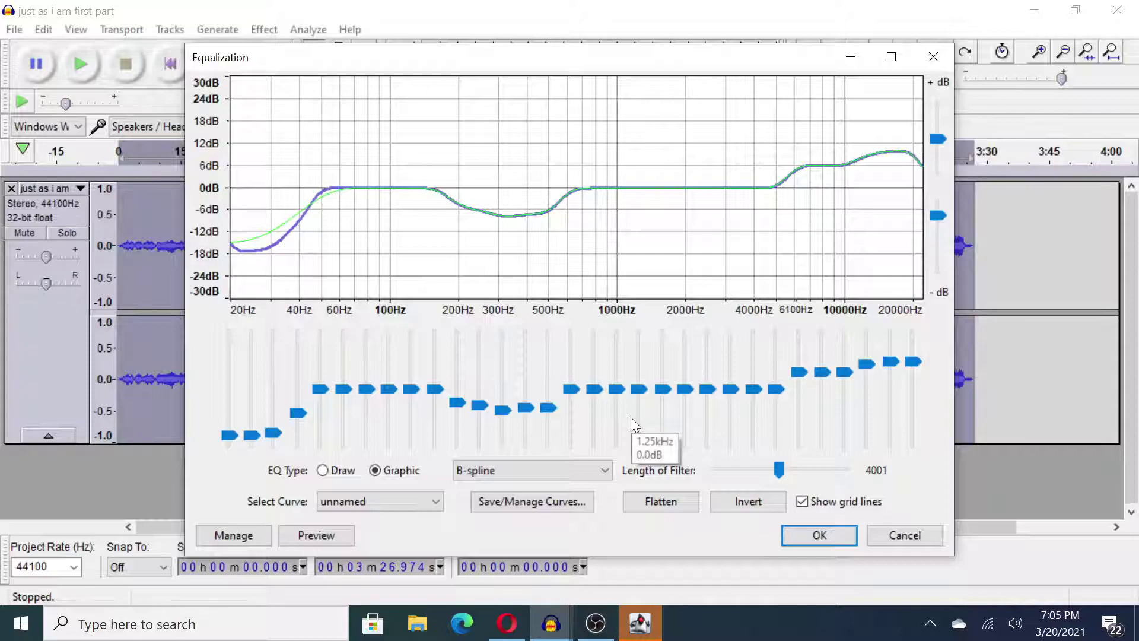
Step: Apply the EQ curve and listen back from 32.479 s, then stop playback
click(804, 534)
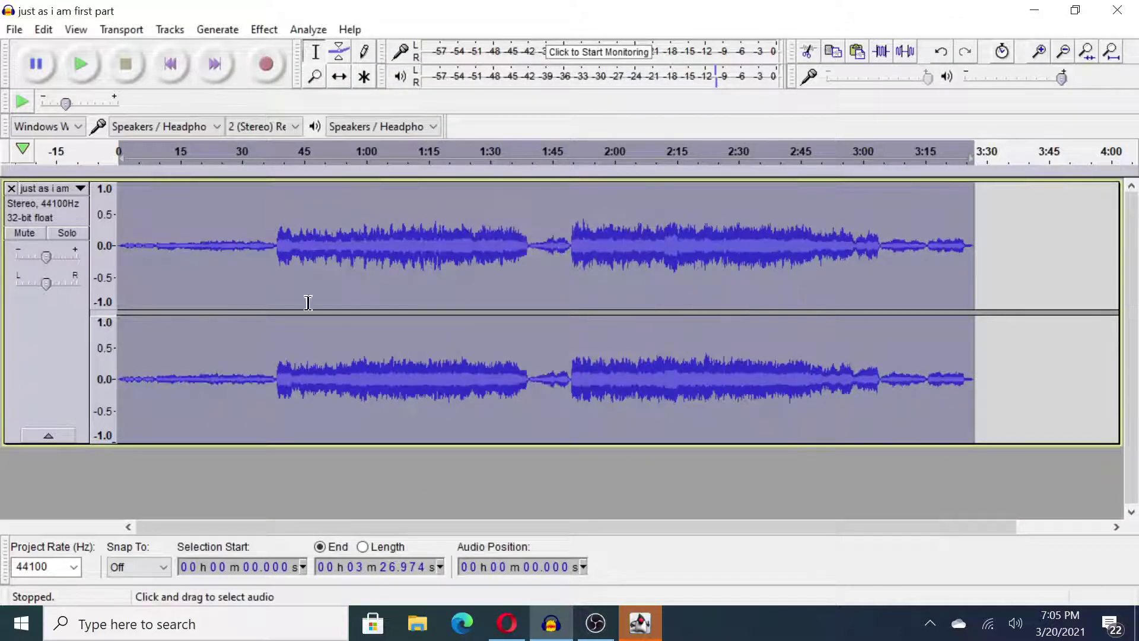
click(253, 242)
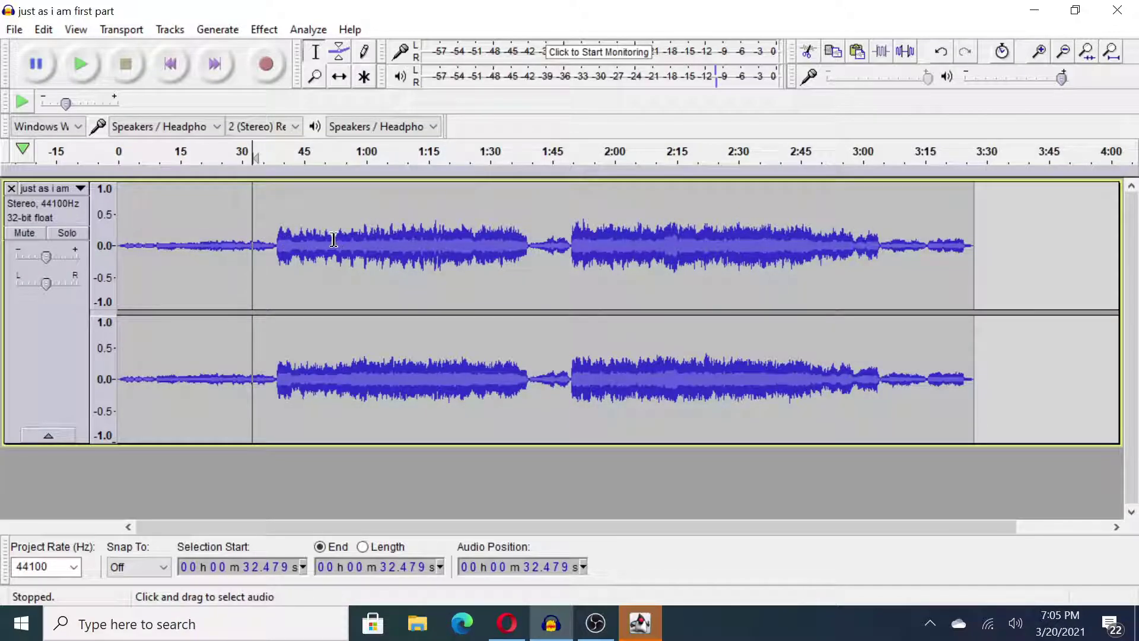
click(81, 66)
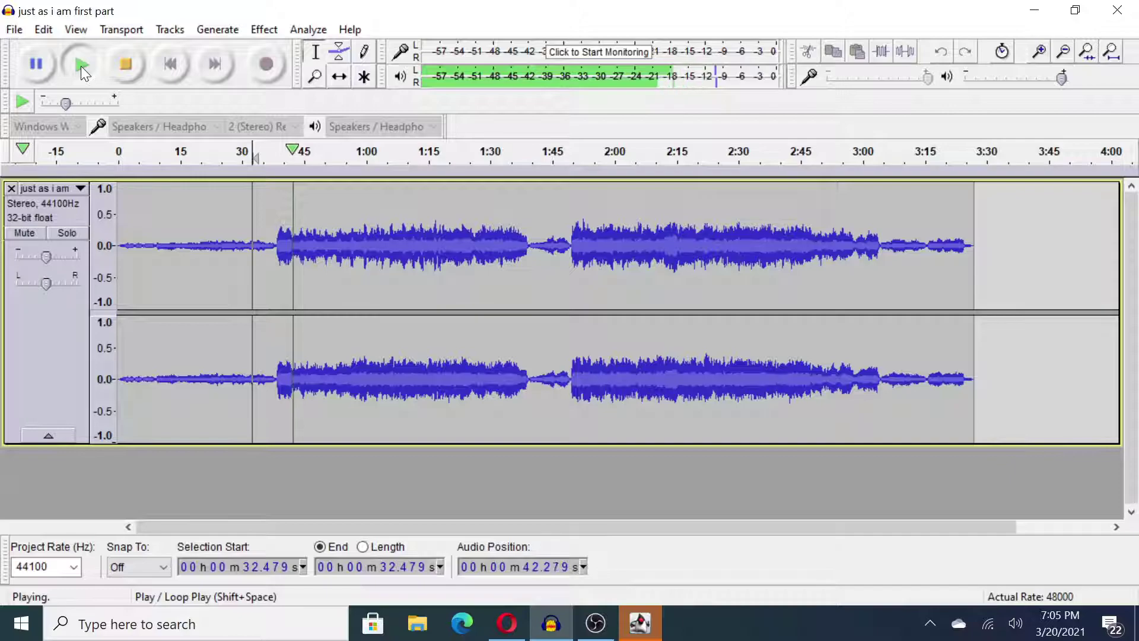
click(127, 65)
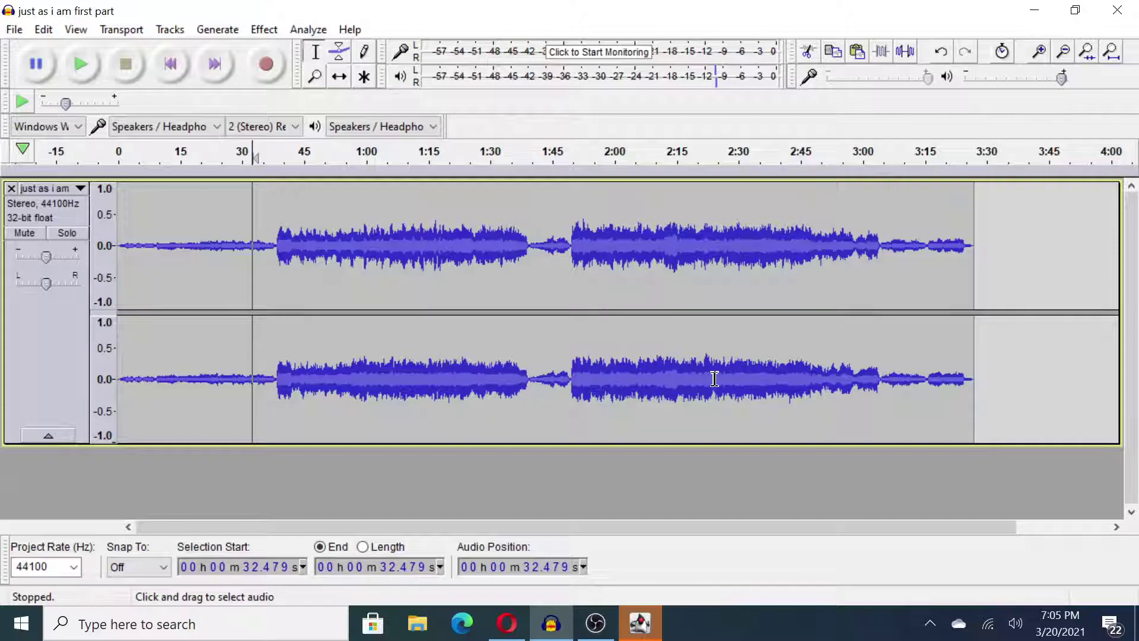
click(1015, 624)
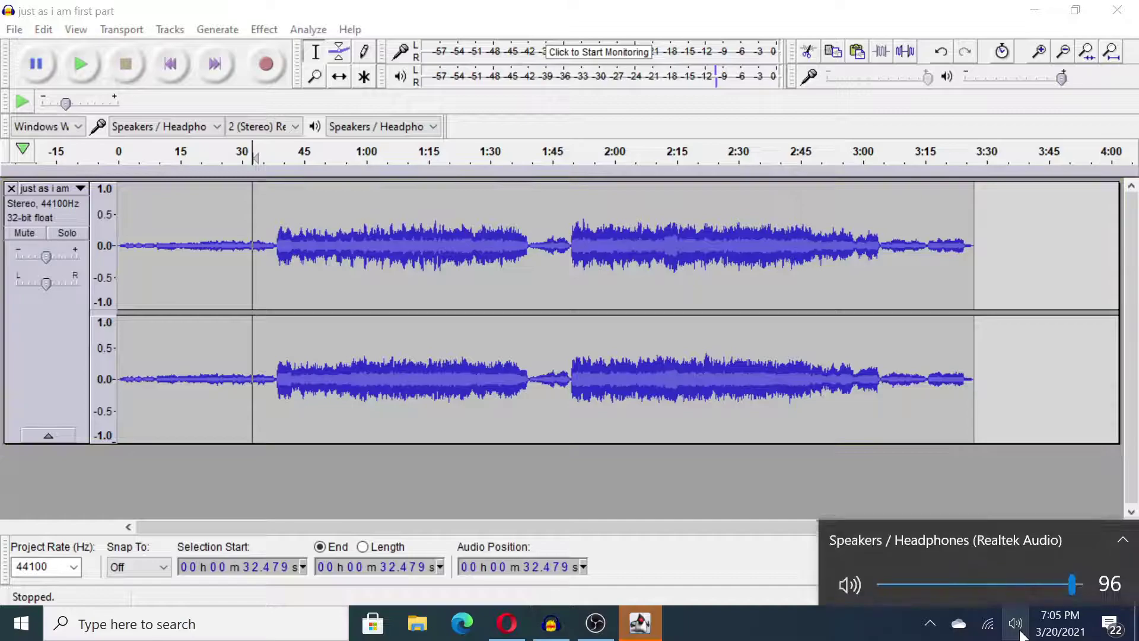
click(956, 464)
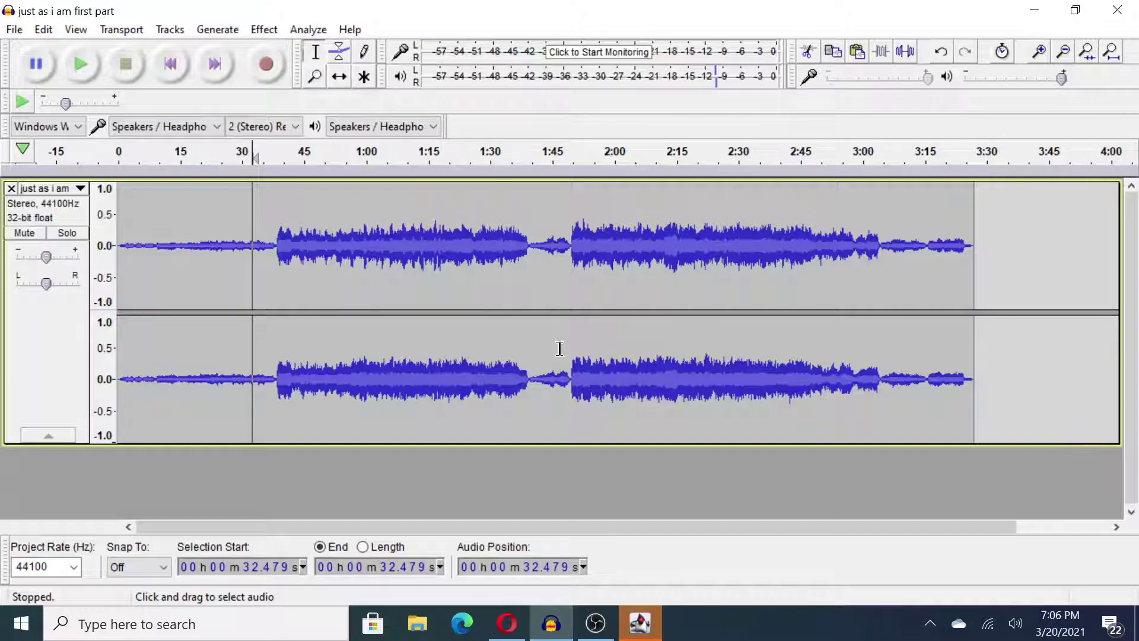
key(space)
Step: Select the whole track, open Amplify, then cancel it, leaving the volume unchanged
key(ctrl+a)
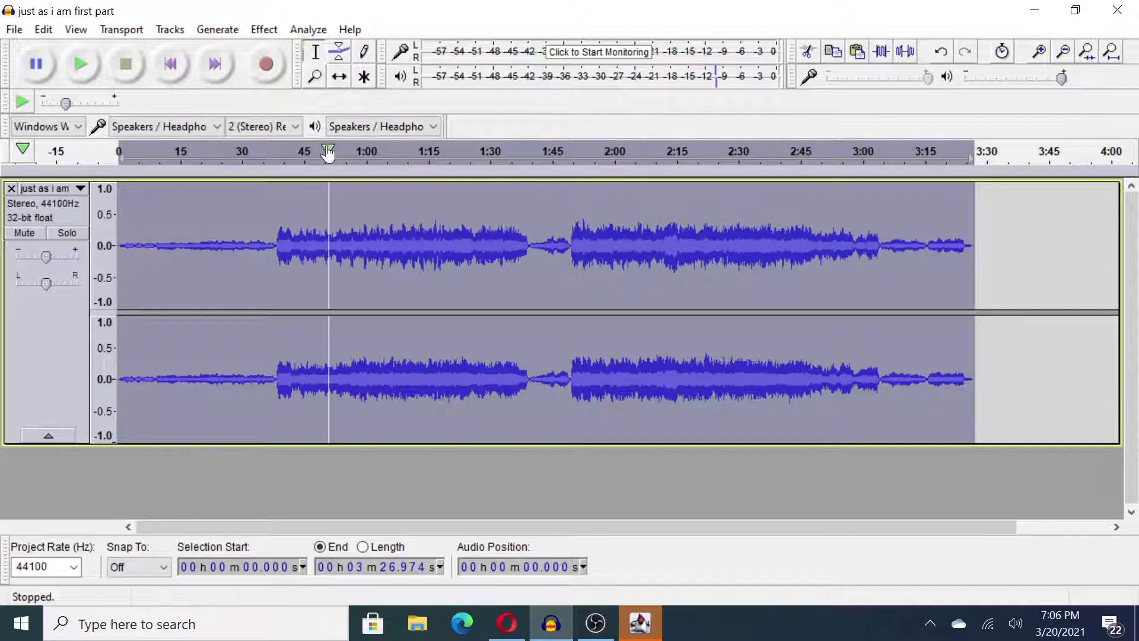
click(263, 29)
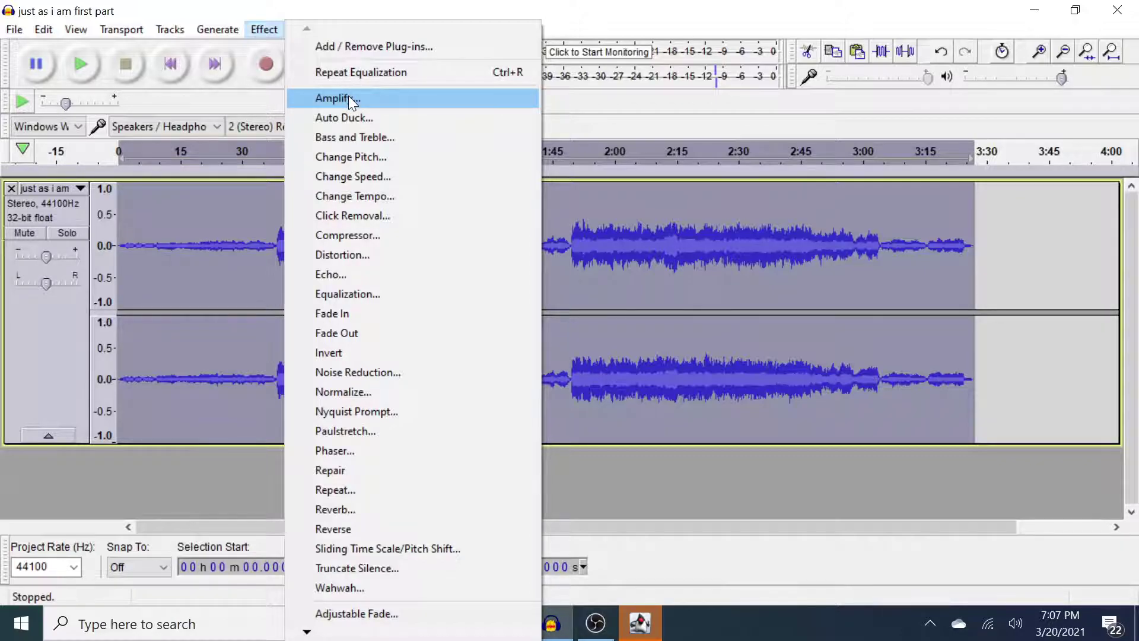
click(347, 97)
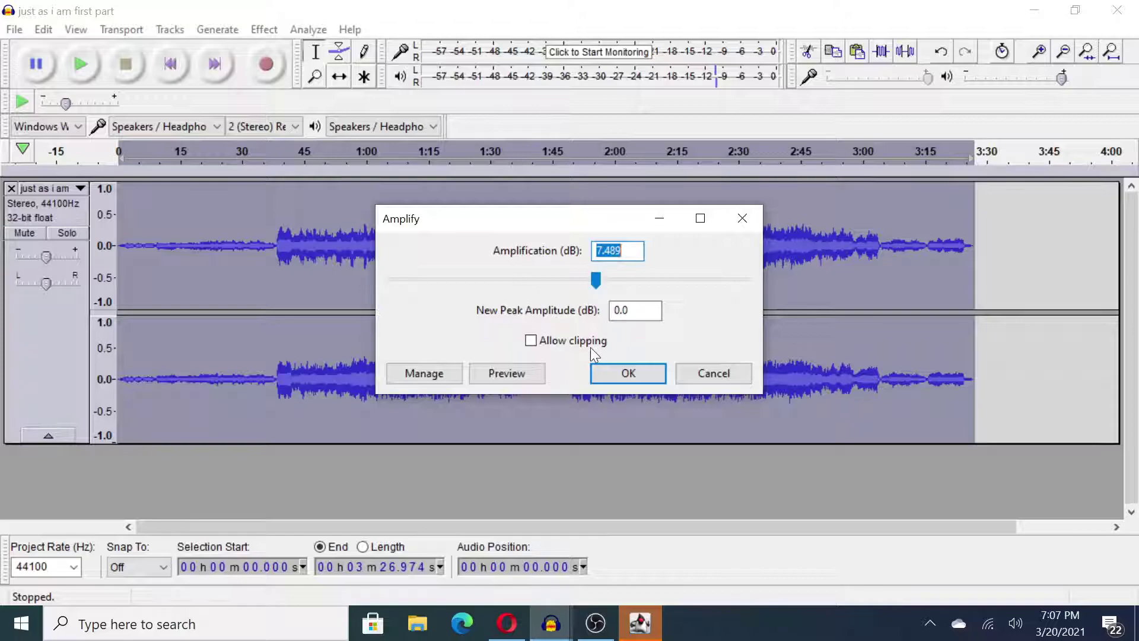
click(711, 380)
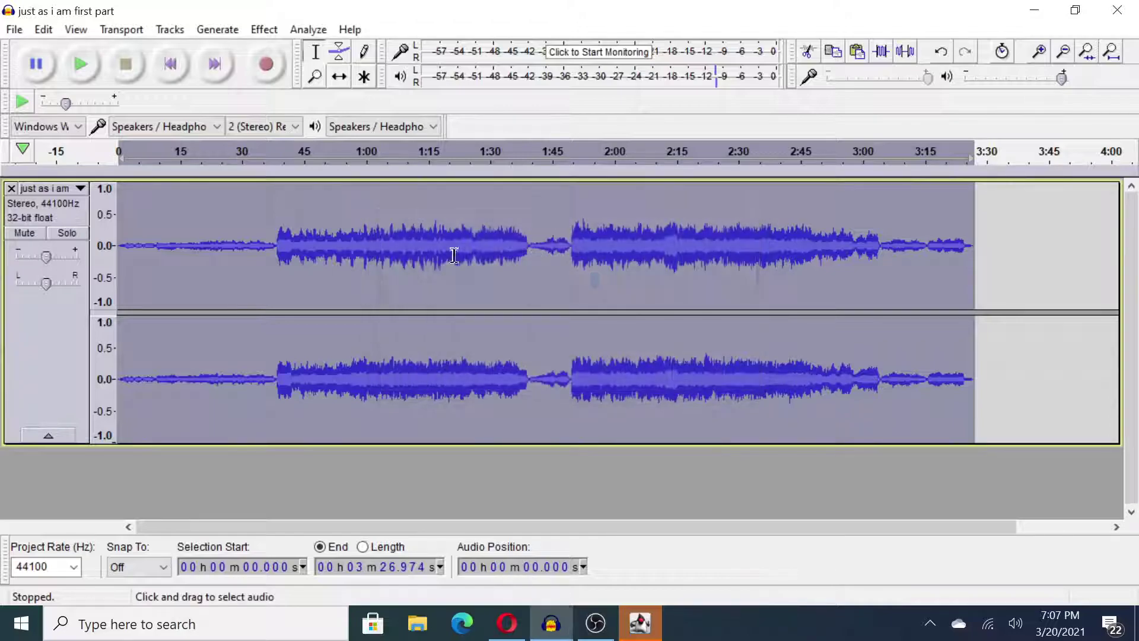
click(264, 30)
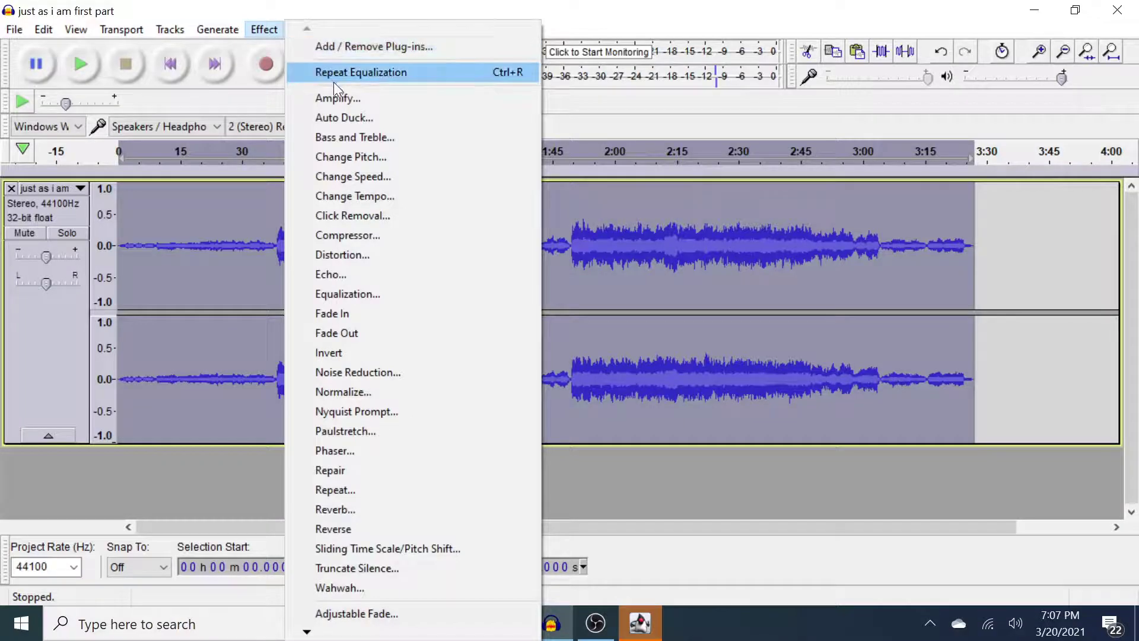
click(346, 138)
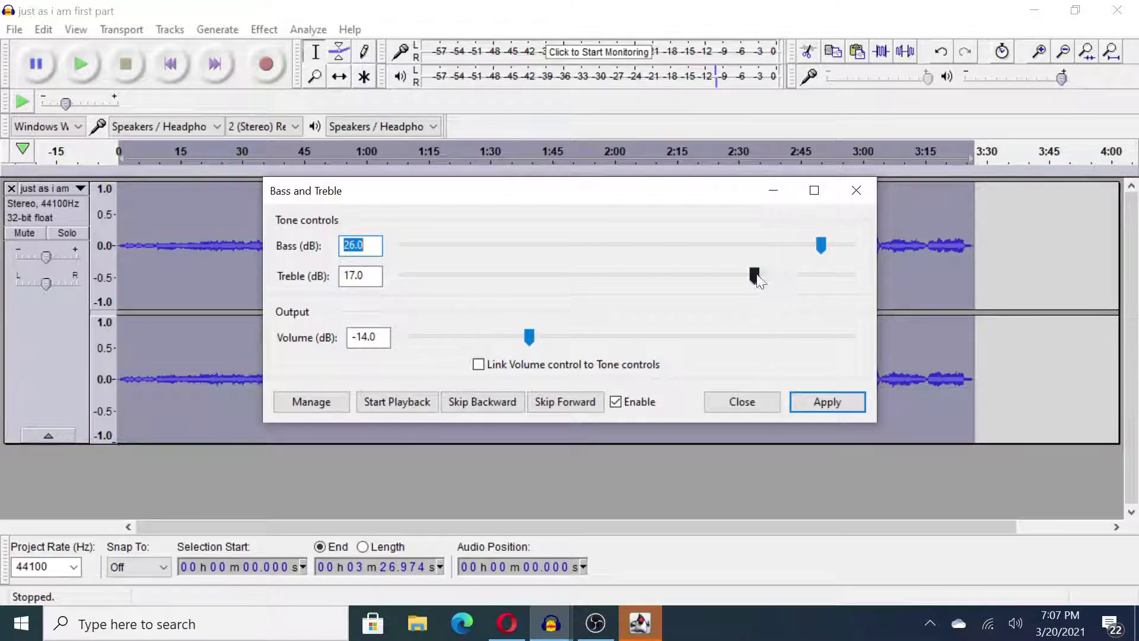
click(860, 189)
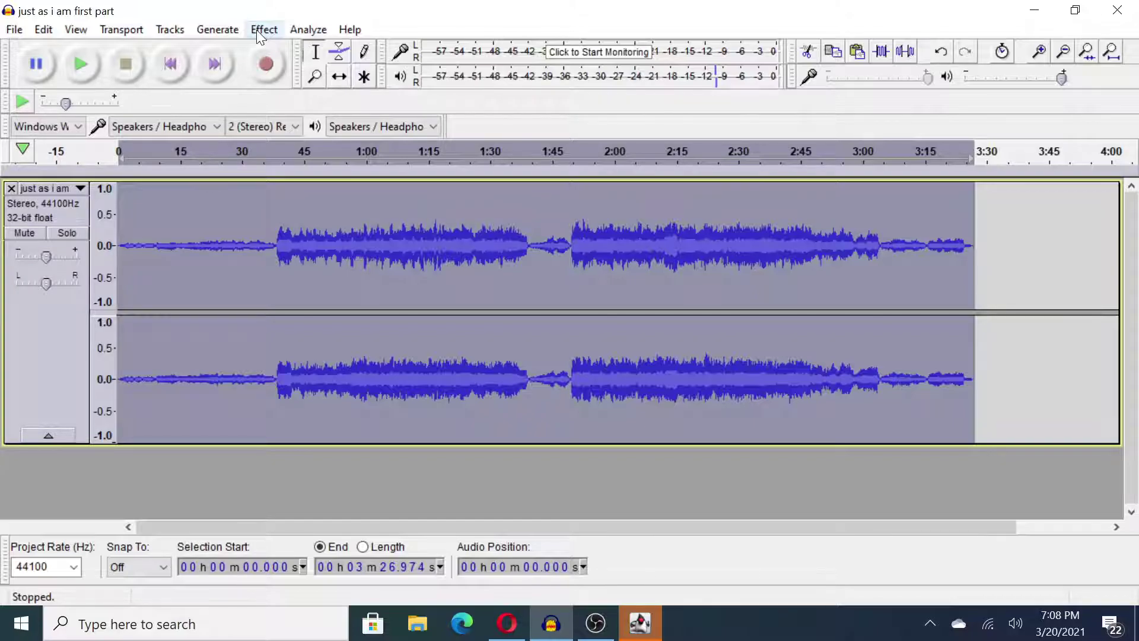
click(261, 30)
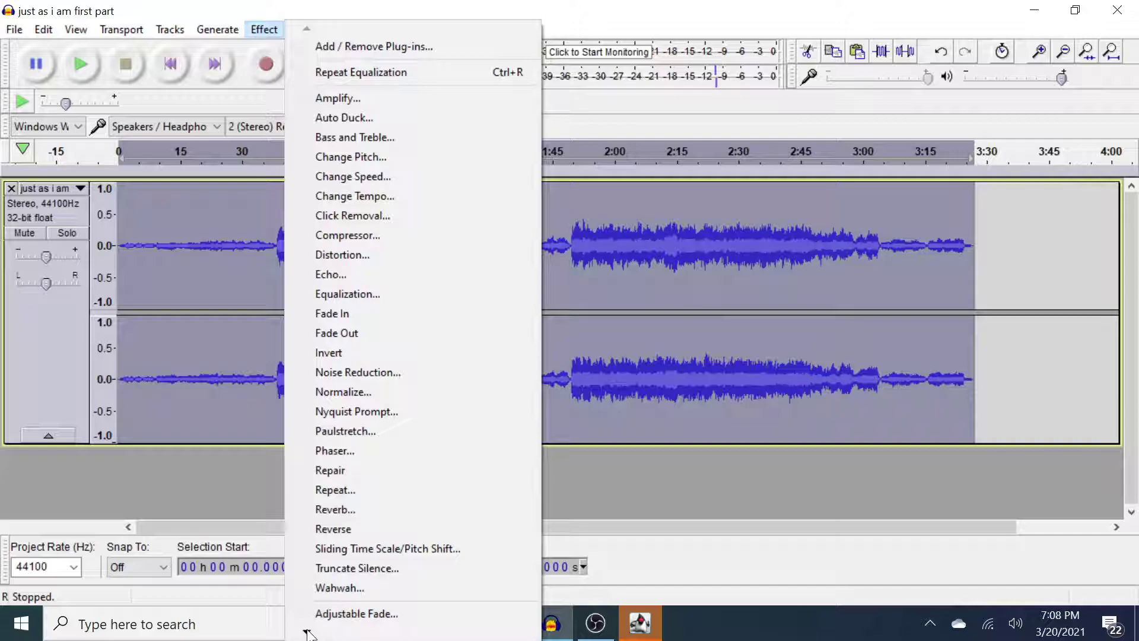
Step: Open the Effect menu to list the effects available for the organ track
mouse_move(308, 633)
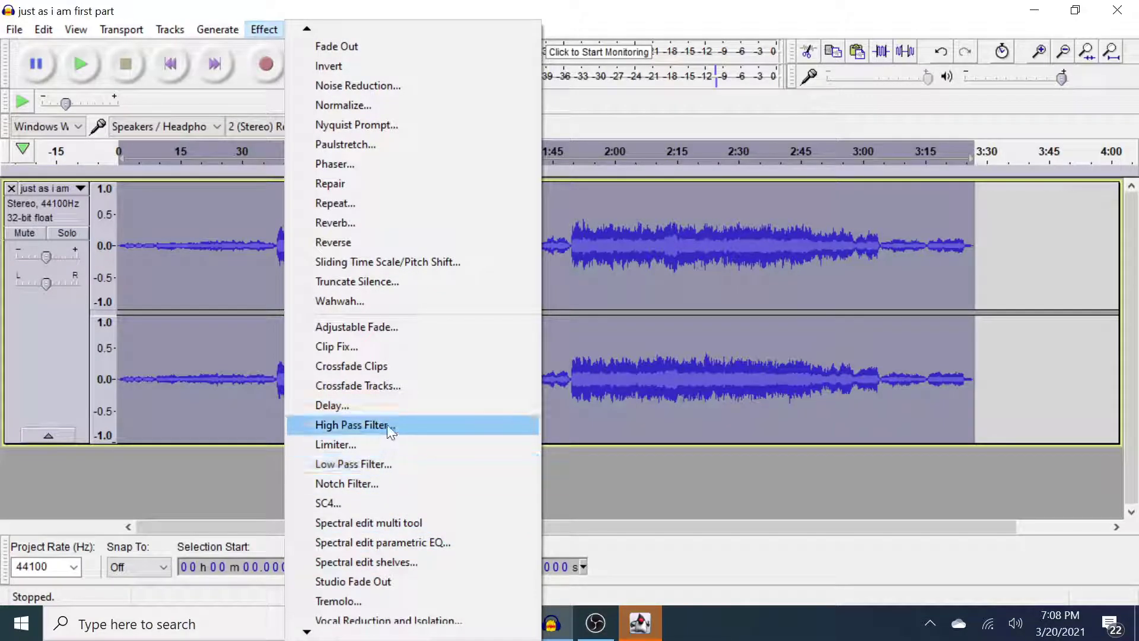
click(393, 425)
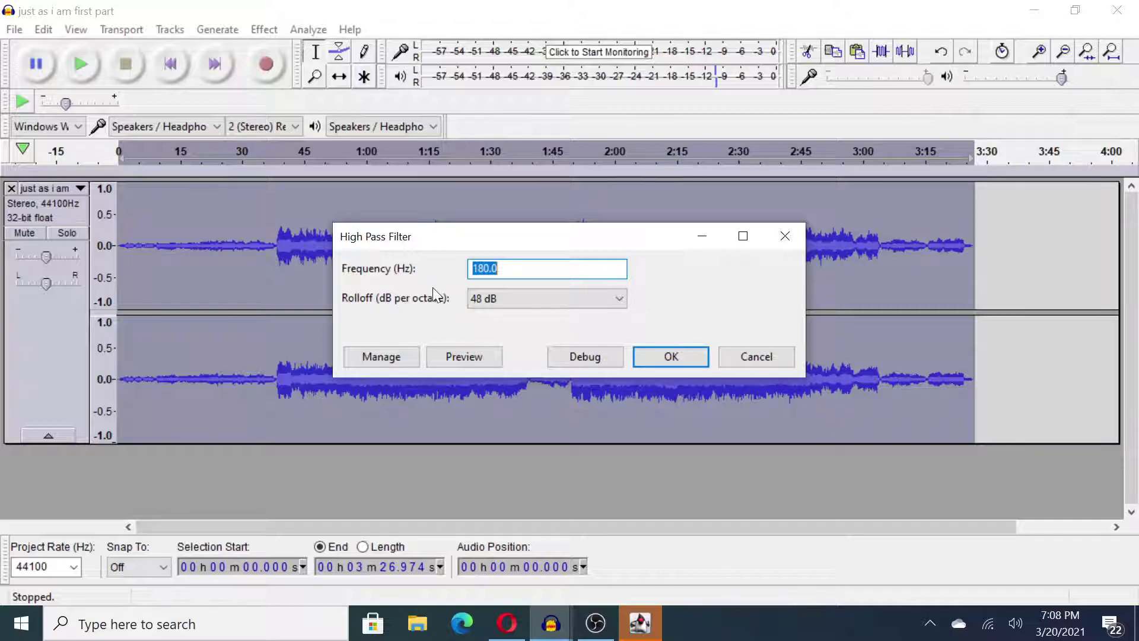
click(504, 297)
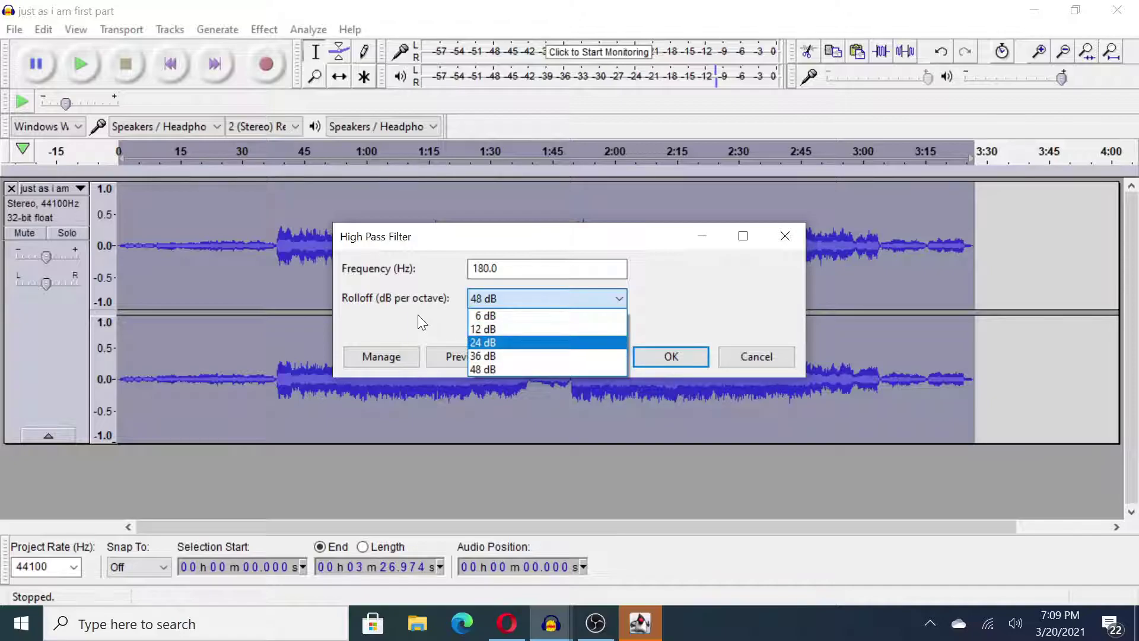
click(488, 369)
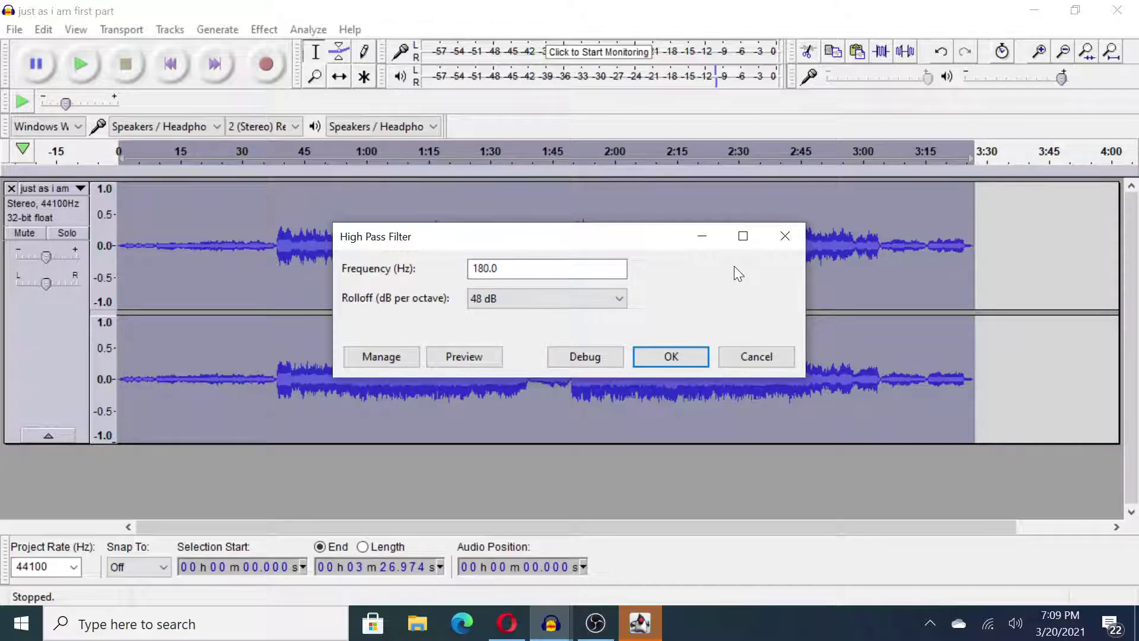
click(782, 243)
click(264, 29)
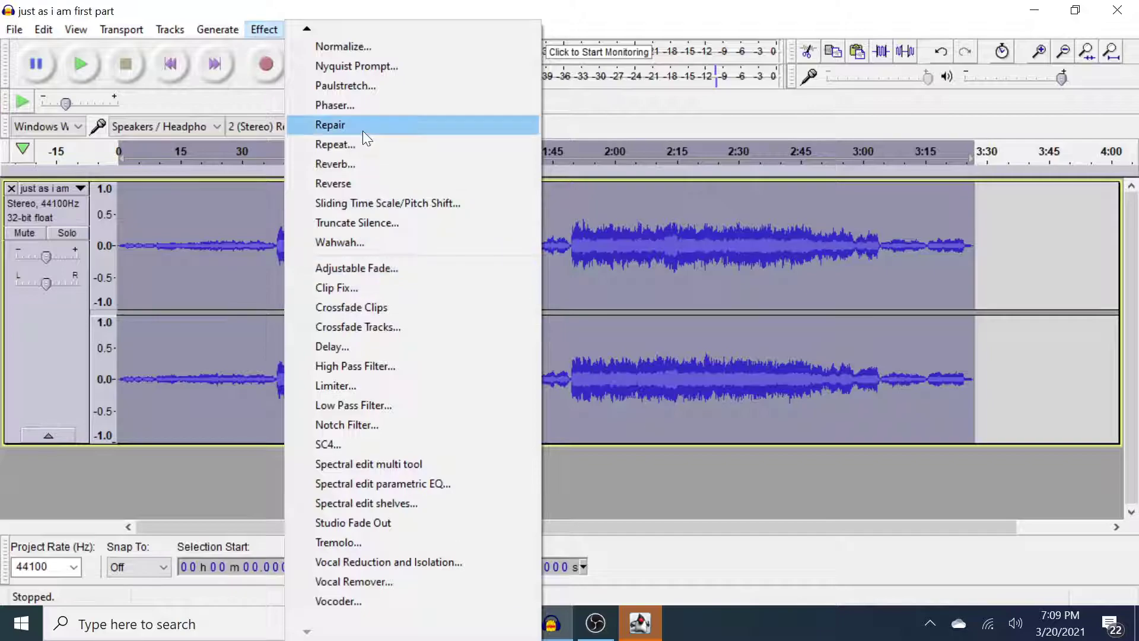
Step: Open the Normalize dialog, set to remove DC offset and peak at -1.0 dB
mouse_move(308, 31)
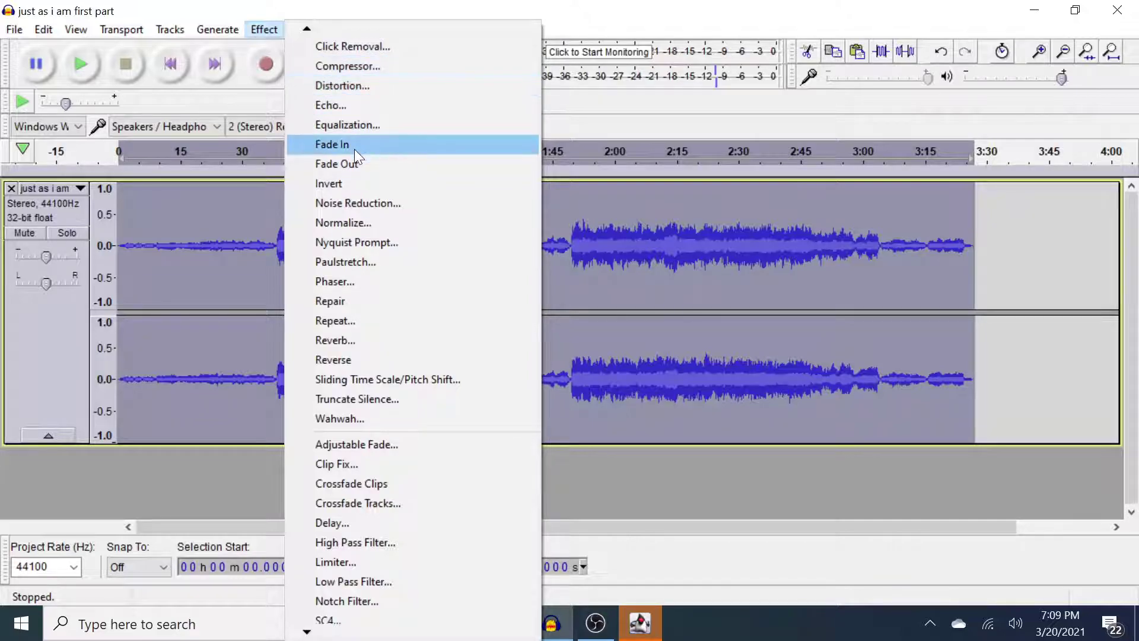
click(357, 225)
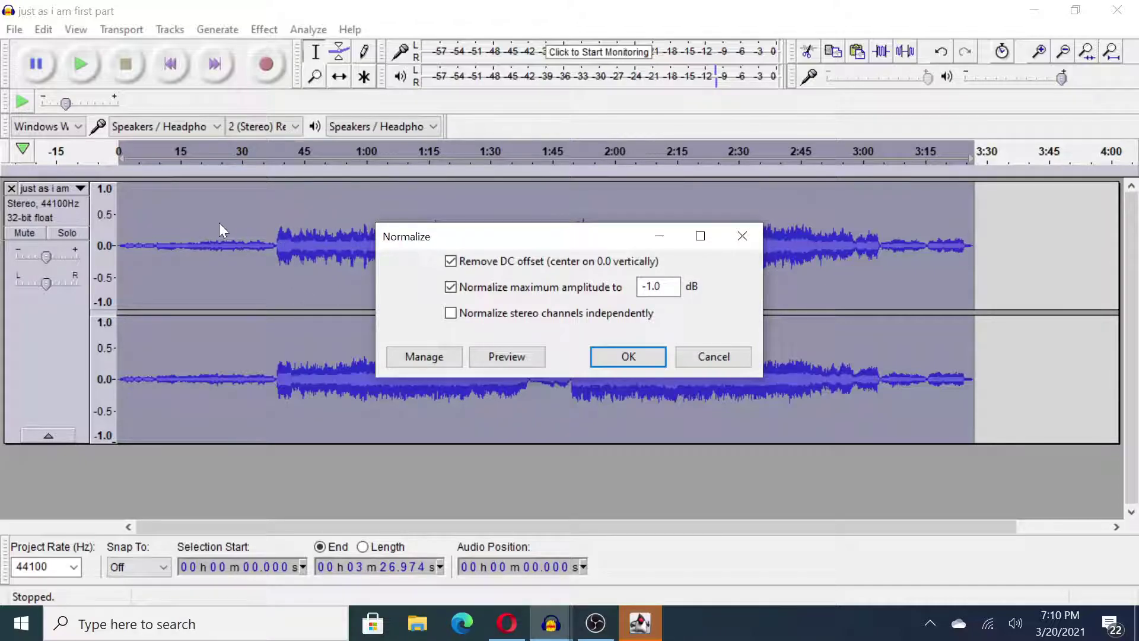
Step: Apply Normalize at -1.0 dB, play back from about 19 s, then clear the selection
click(636, 357)
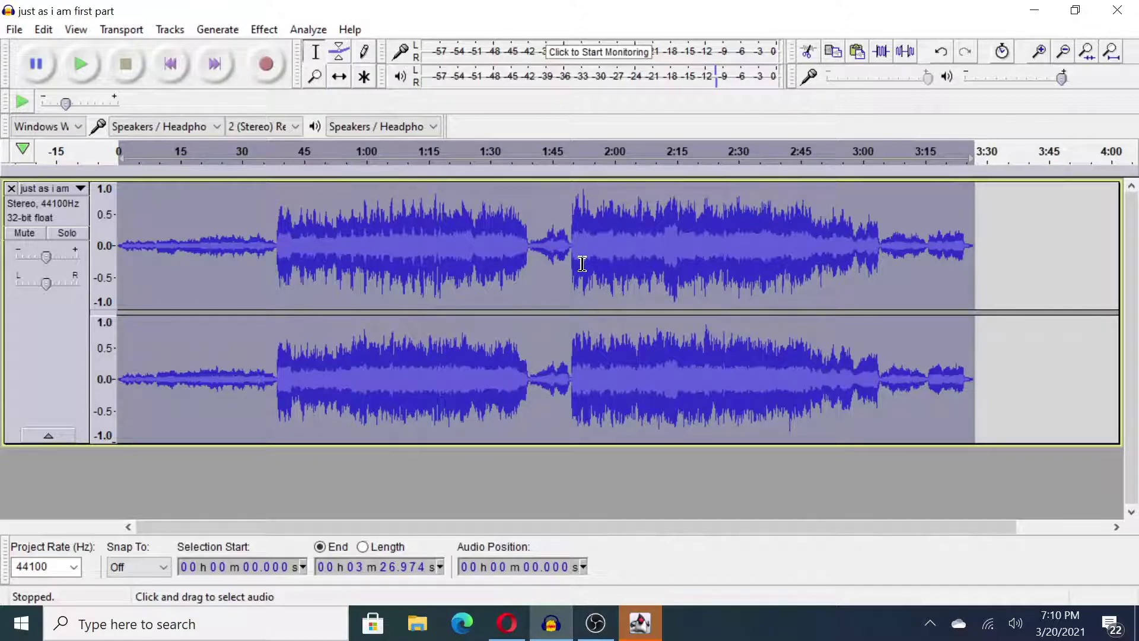
click(198, 246)
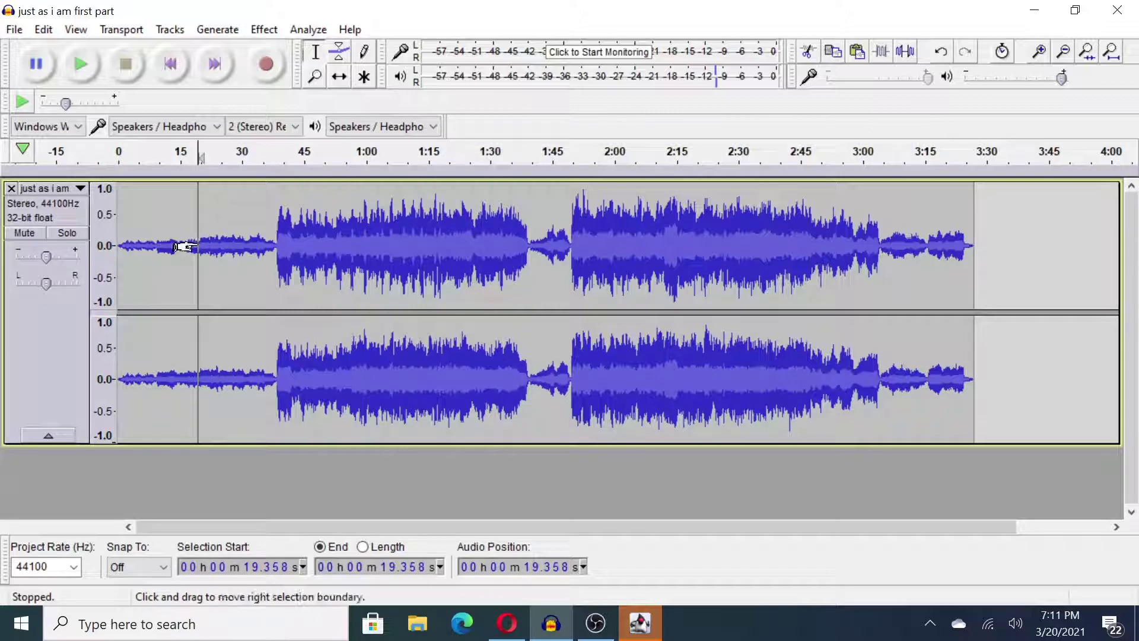
click(86, 57)
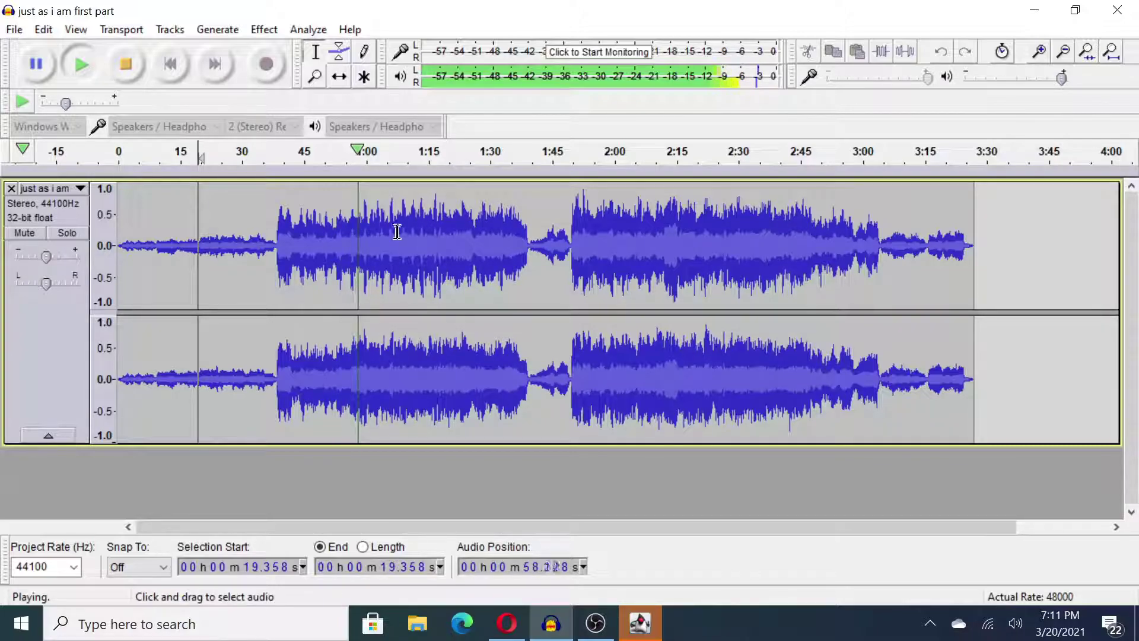
double_click(754, 403)
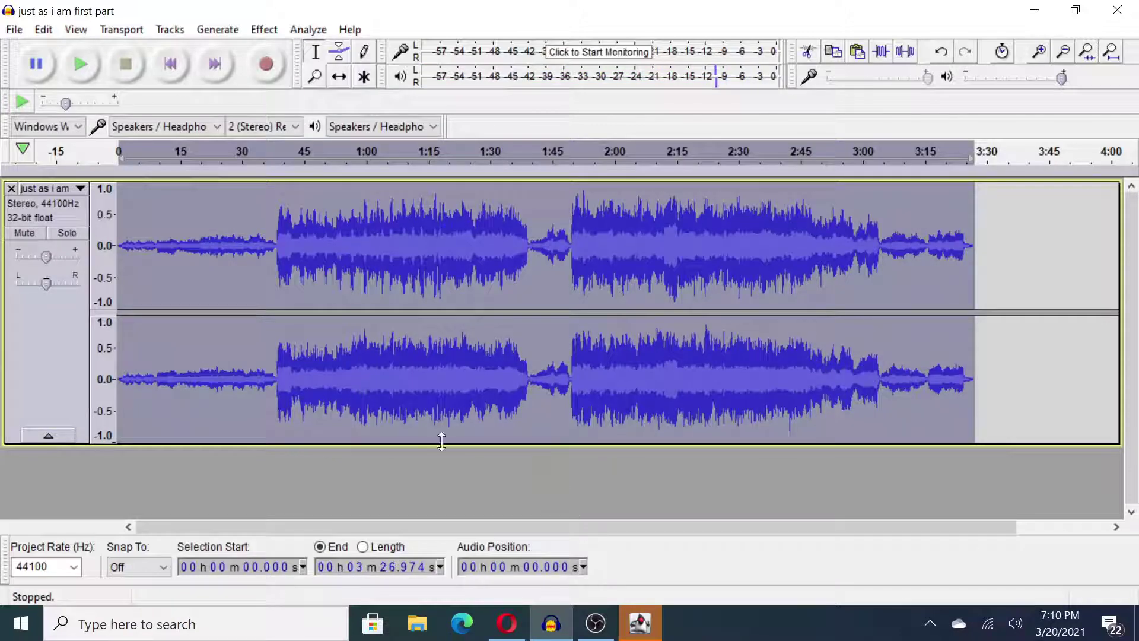
click(226, 469)
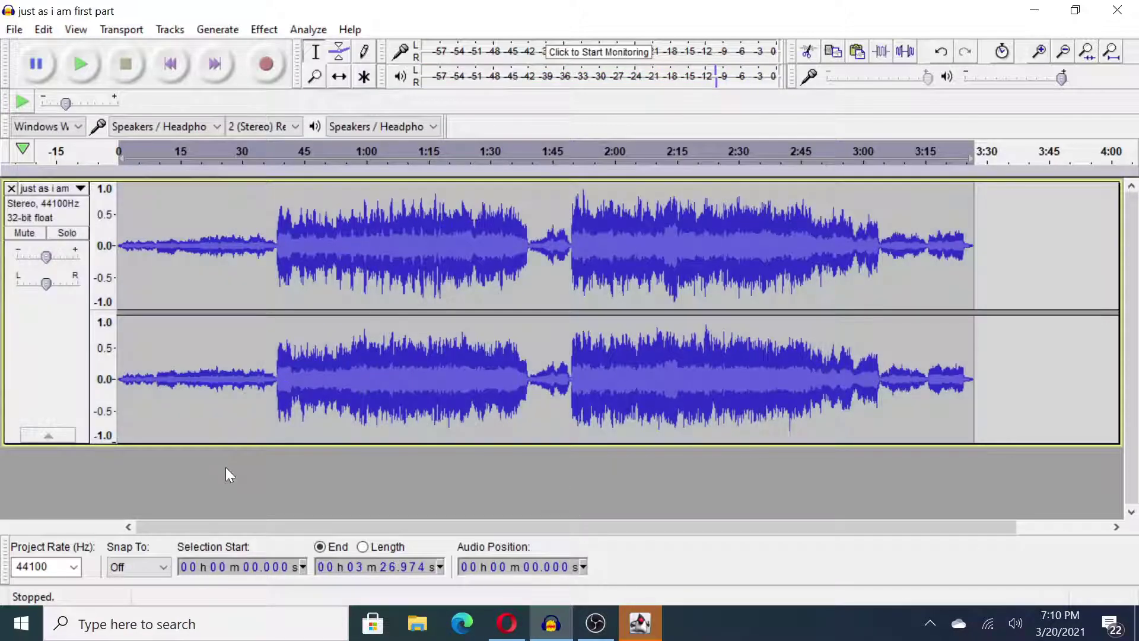
click(14, 30)
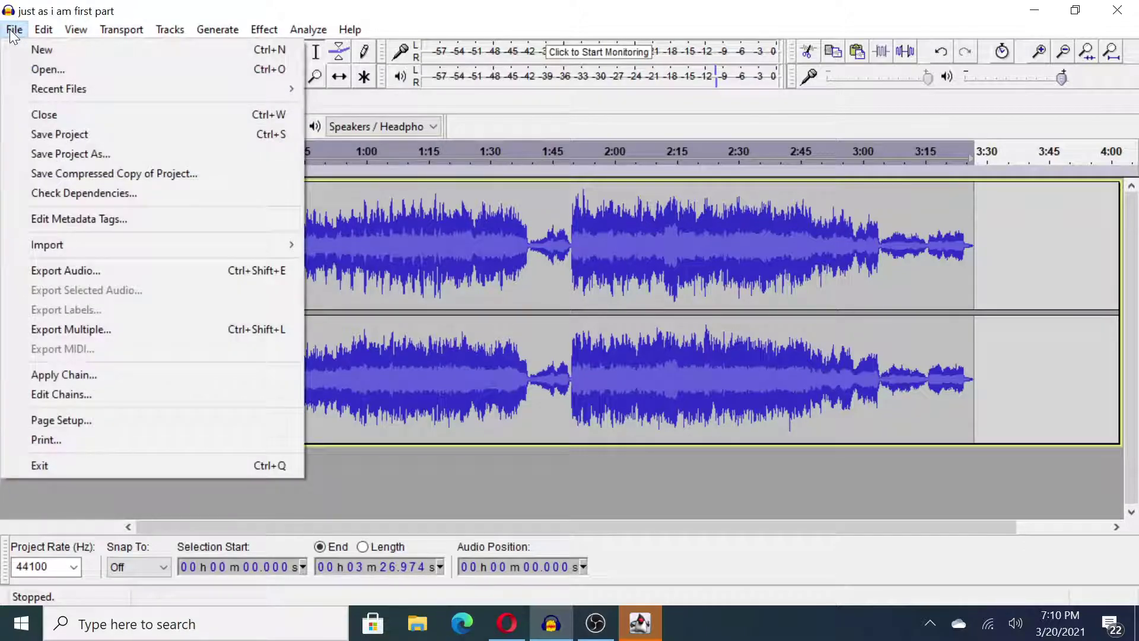
click(132, 275)
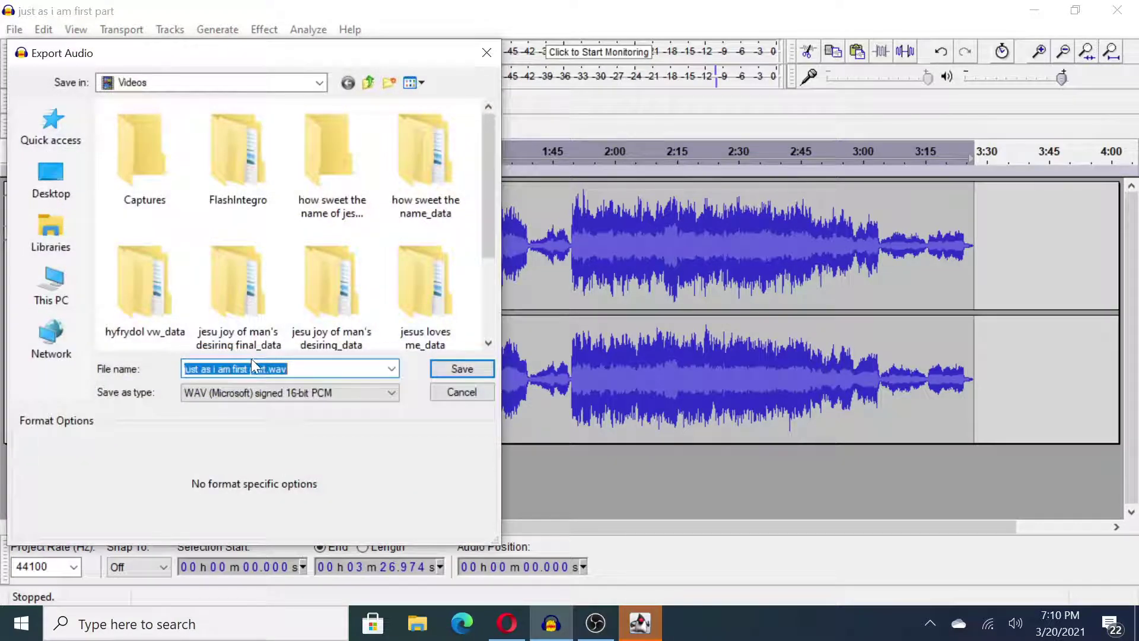
click(486, 53)
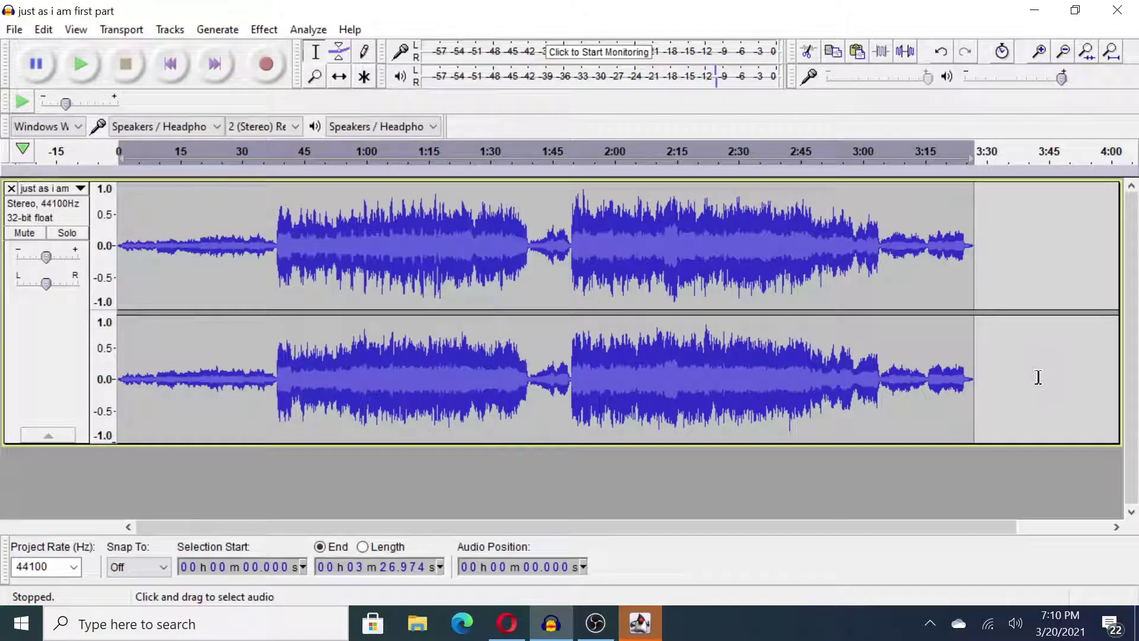